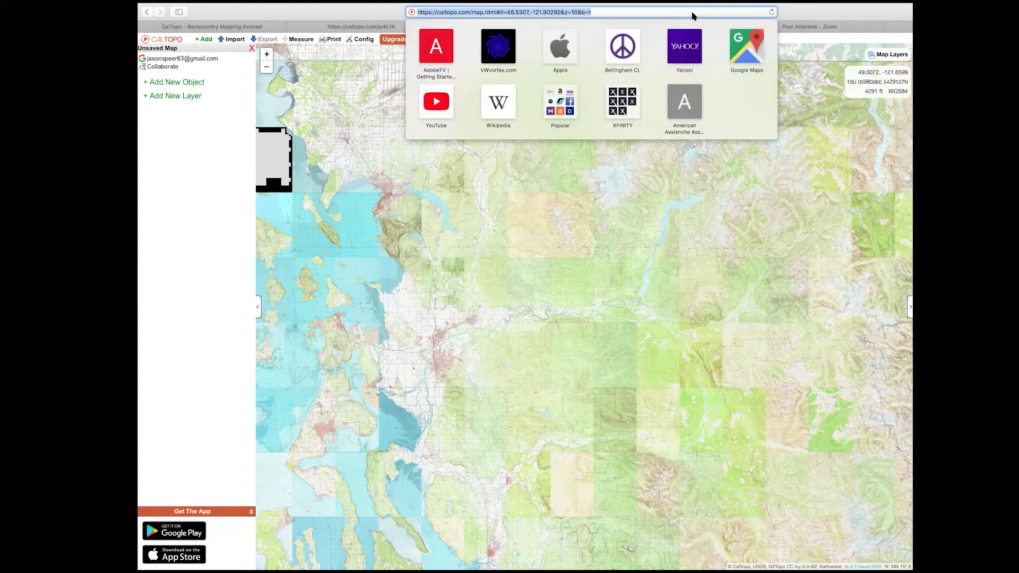
pyautogui.click(693, 16)
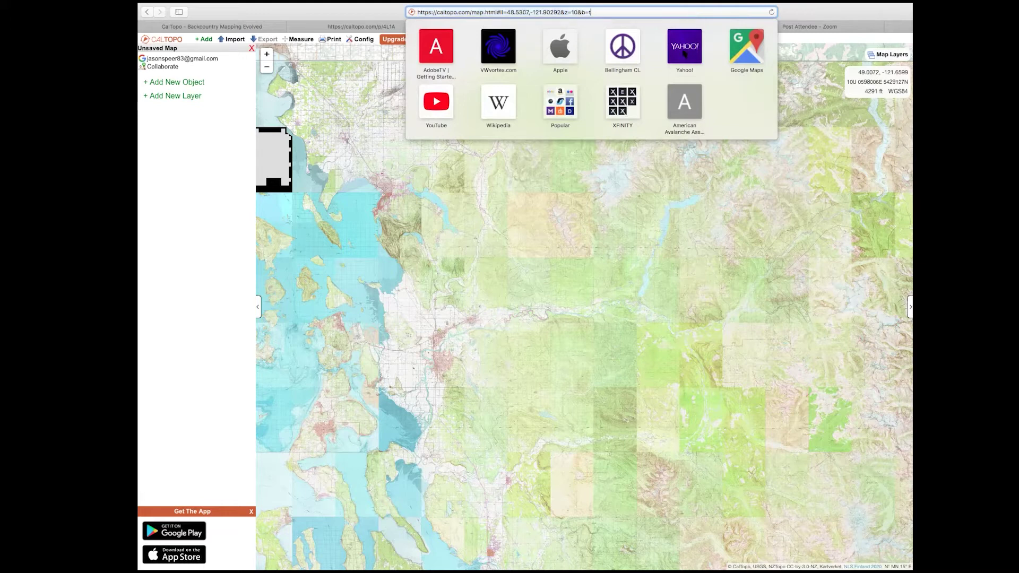
pyautogui.click(639, 291)
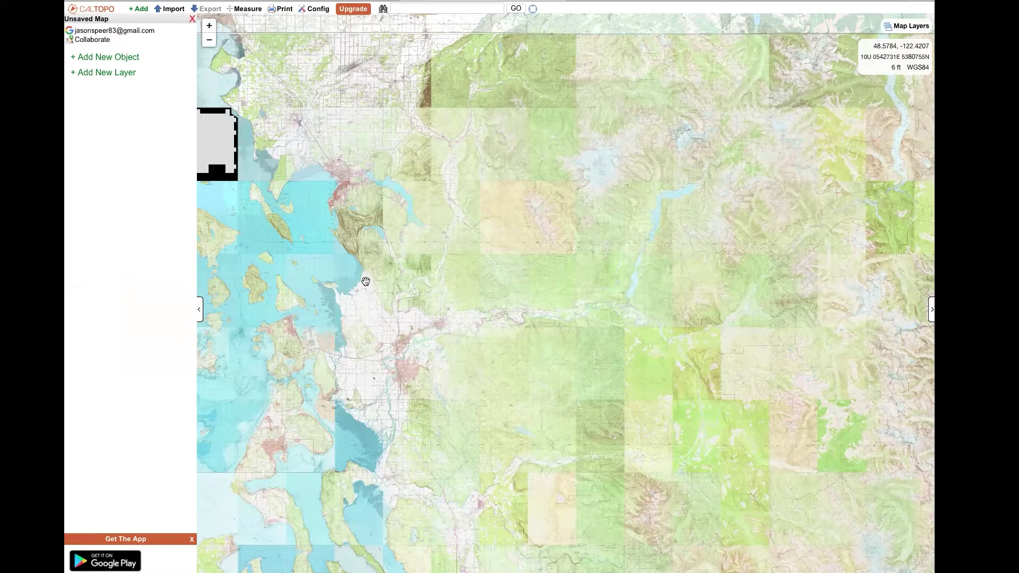
# Step: Search the map for "heather meadows" to bring up the area around Mount Baker Lodge
pyautogui.click(420, 7)
pyautogui.write('he')
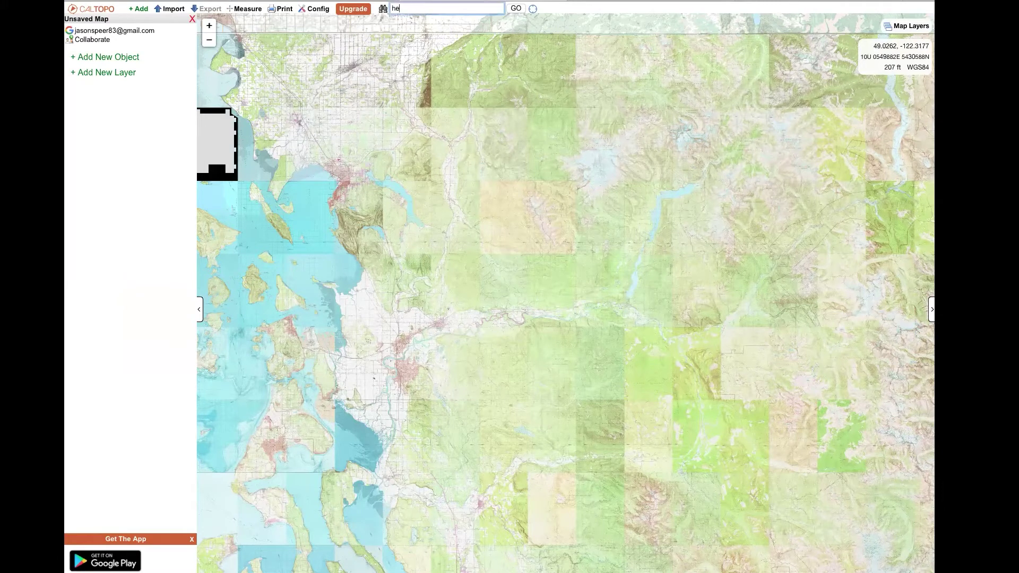
pyautogui.write('ather meadows')
pyautogui.press('Return')
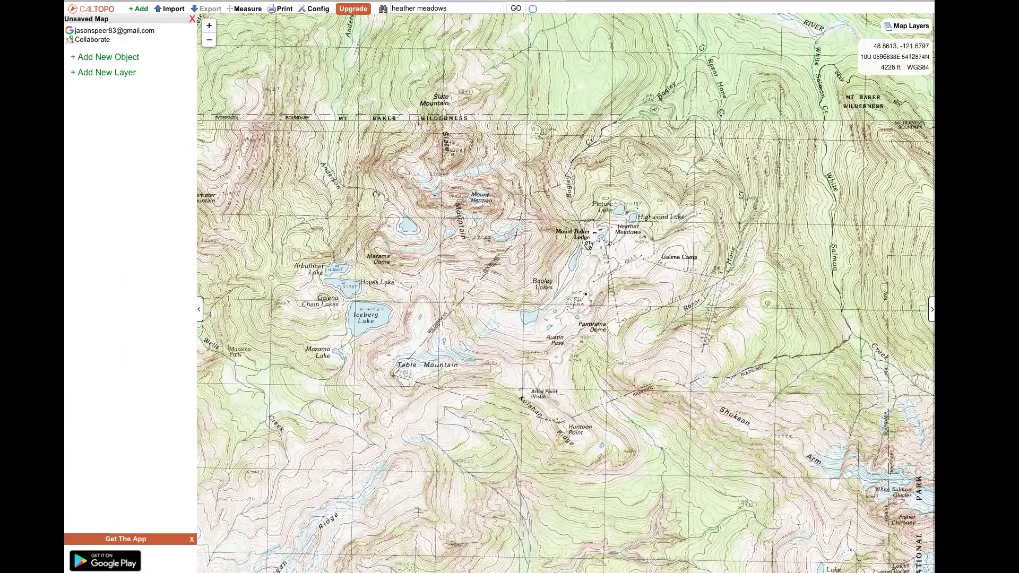
# Step: Examine Heather Meadows up close and its regional setting among the surrounding mountains, ending around Mount Baker and the Heather Meadows area
pyautogui.scroll(2, 588, 246)
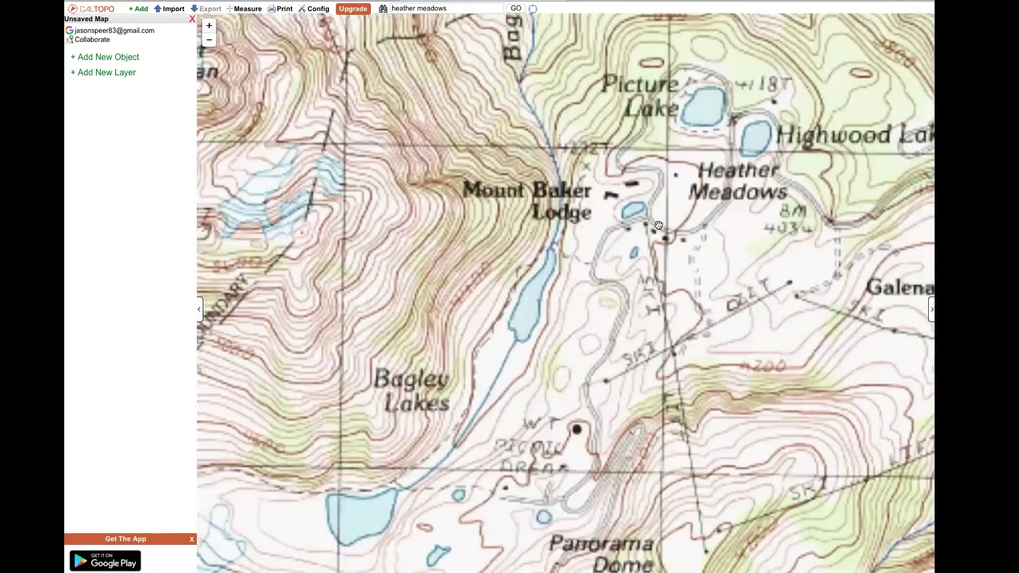
pyautogui.scroll(-2, 658, 224)
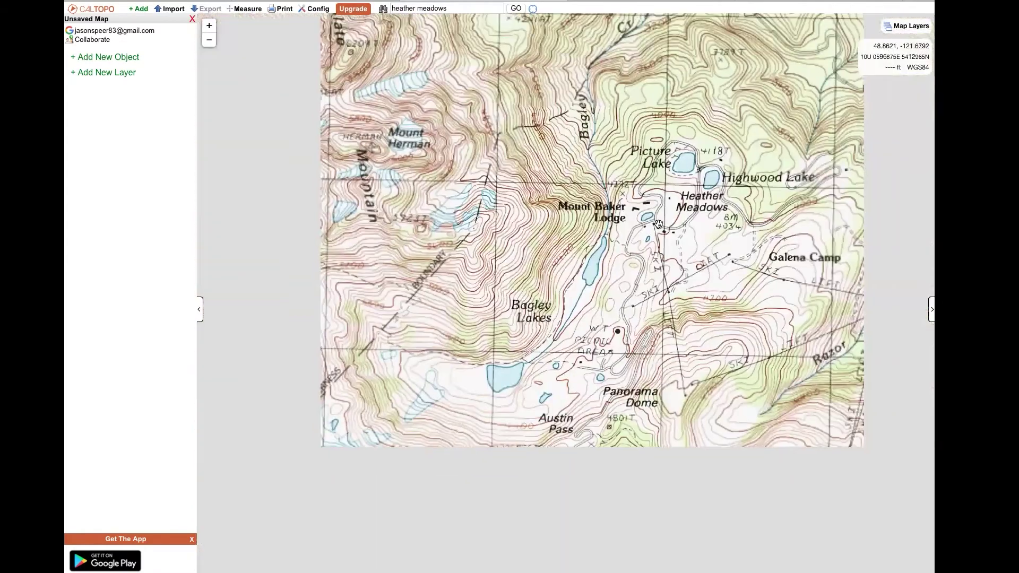
pyautogui.scroll(-2, 658, 223)
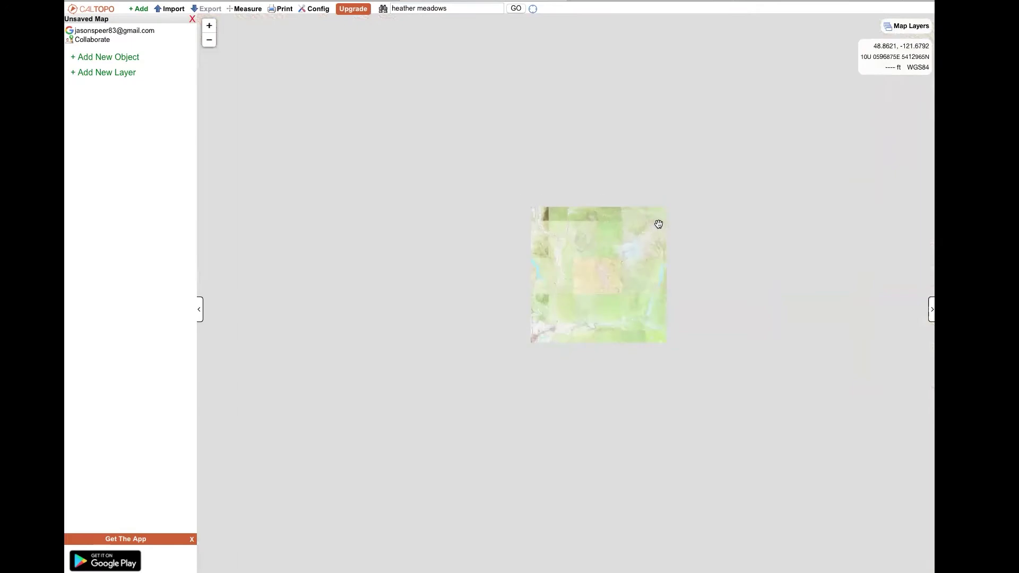
pyautogui.scroll(-2, 658, 224)
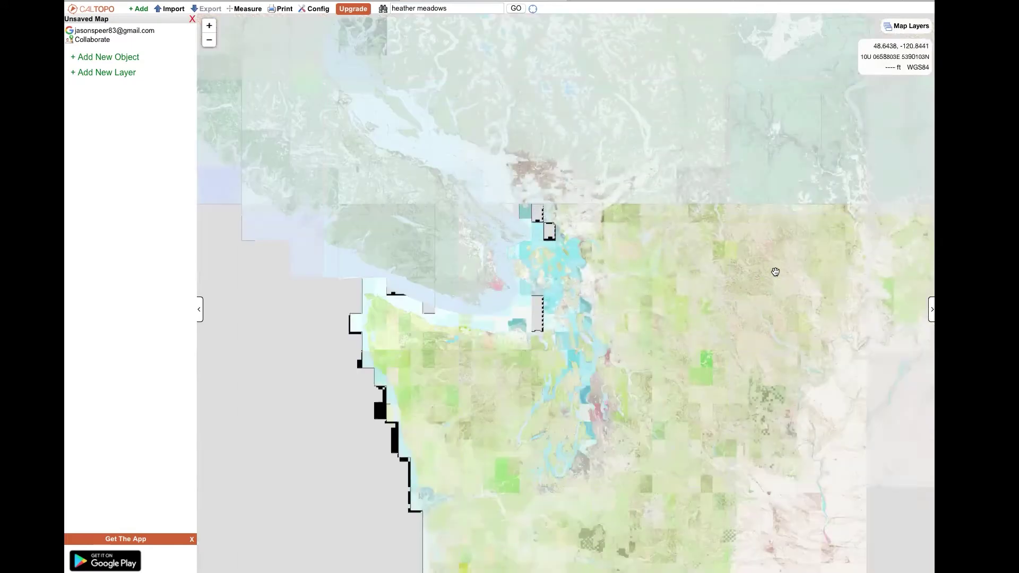
pyautogui.scroll(1, 698, 293)
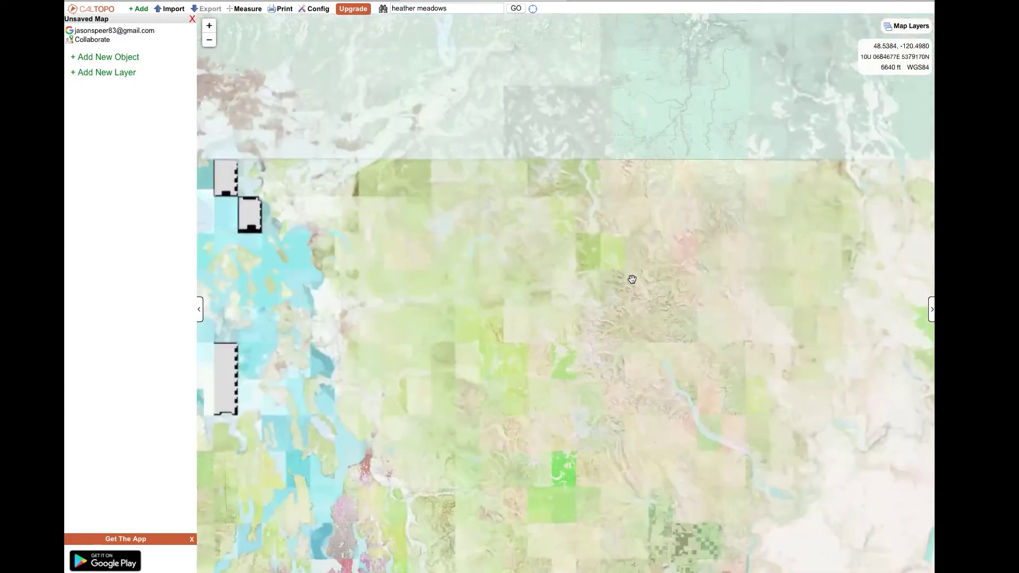
pyautogui.scroll(3, 631, 279)
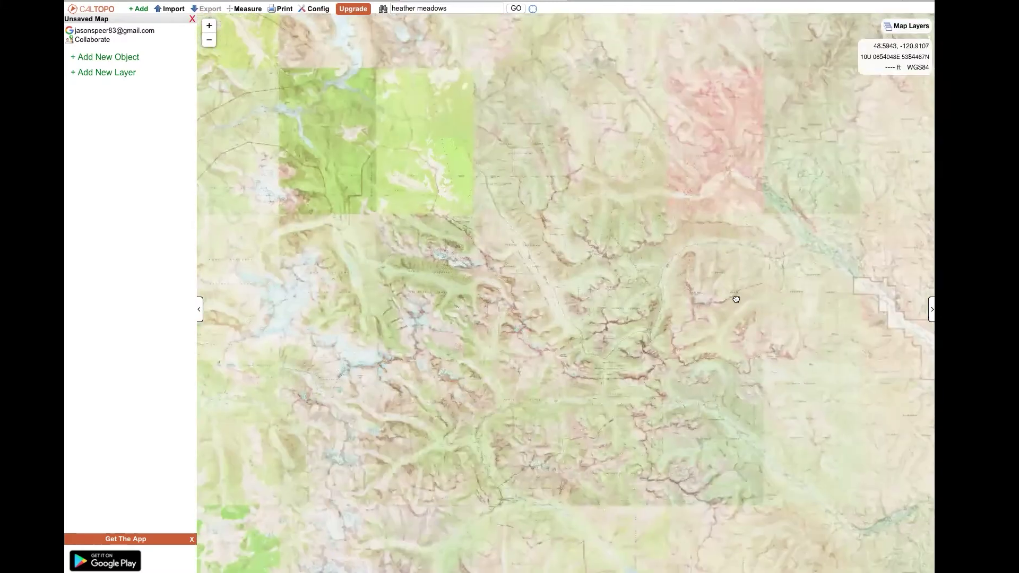
pyautogui.moveTo(736, 299); pyautogui.dragTo(891, 307)
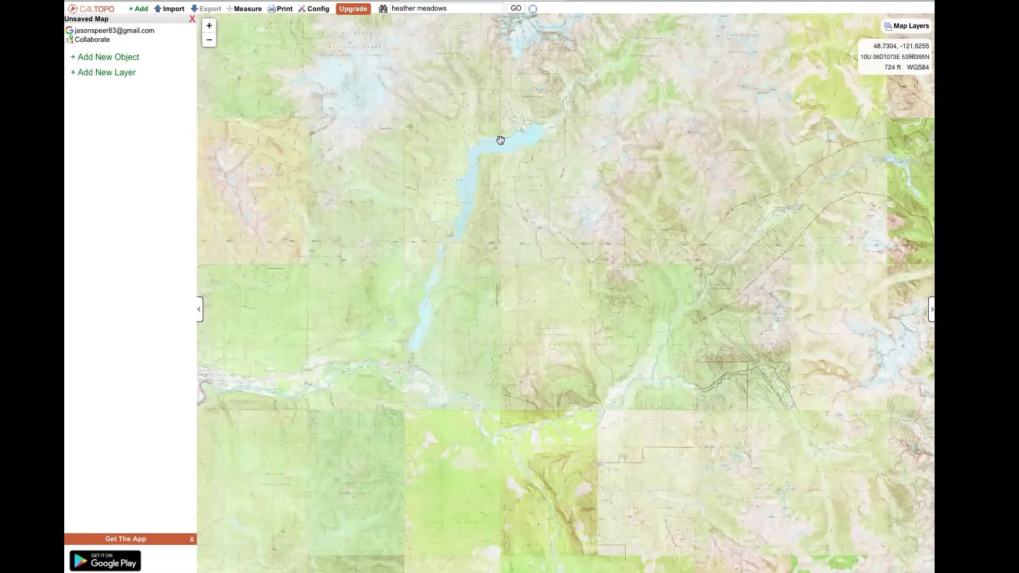
pyautogui.moveTo(501, 140); pyautogui.dragTo(614, 325)
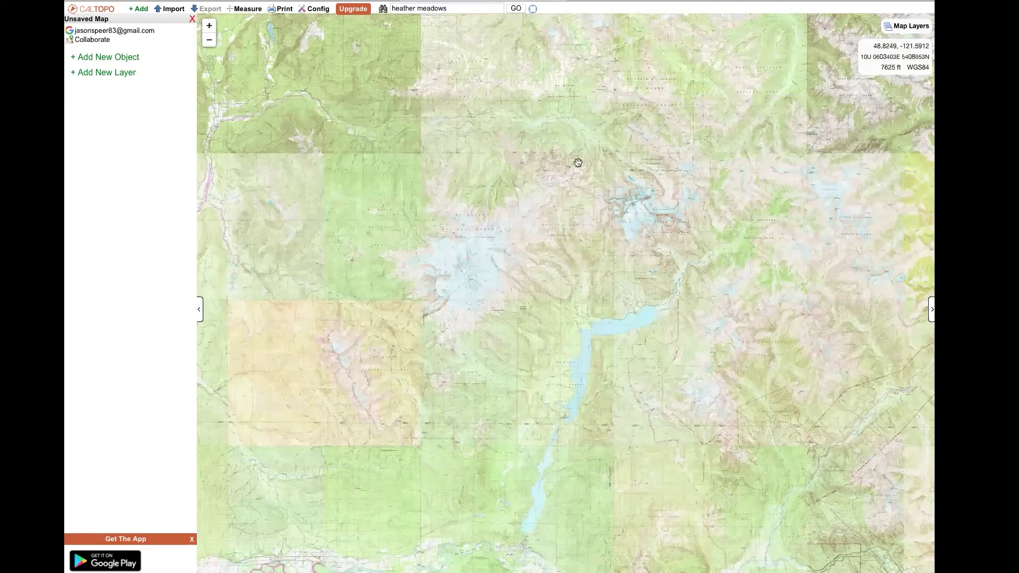
pyautogui.moveTo(565, 167); pyautogui.dragTo(565, 167)
pyautogui.scroll(2, 565, 166)
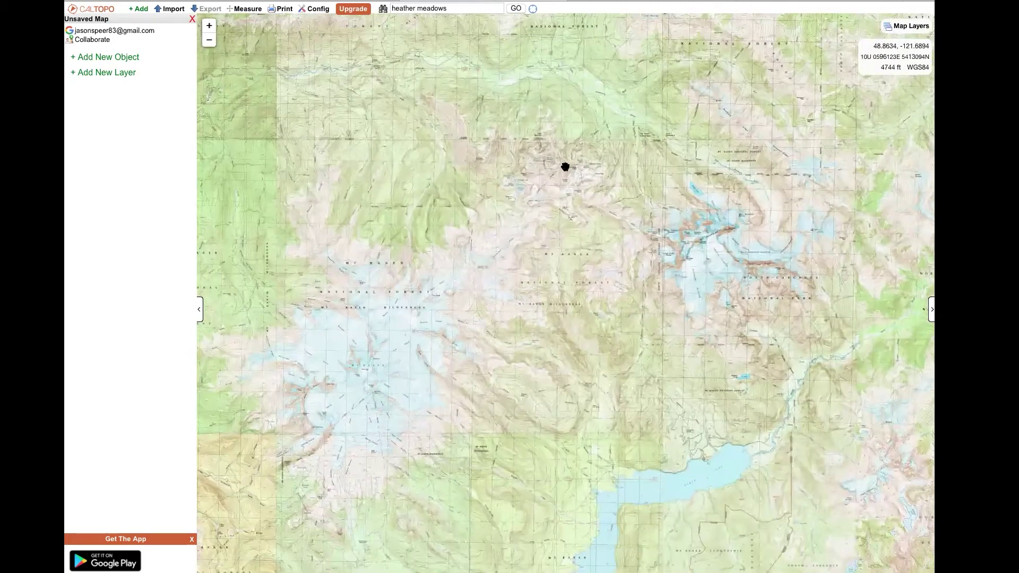
pyautogui.scroll(1, 535, 149)
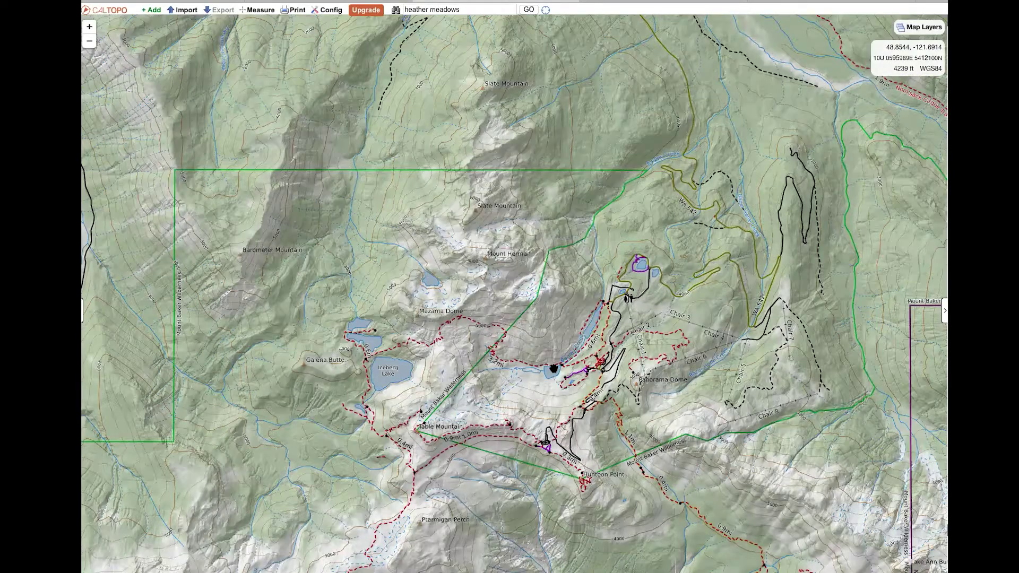
# Step: Examine the contours and shaded relief from Bagley Lakes along the Chain Lakes Trail to the 6000 ft summit southwest of Mount Herman
pyautogui.scroll(1, 554, 368)
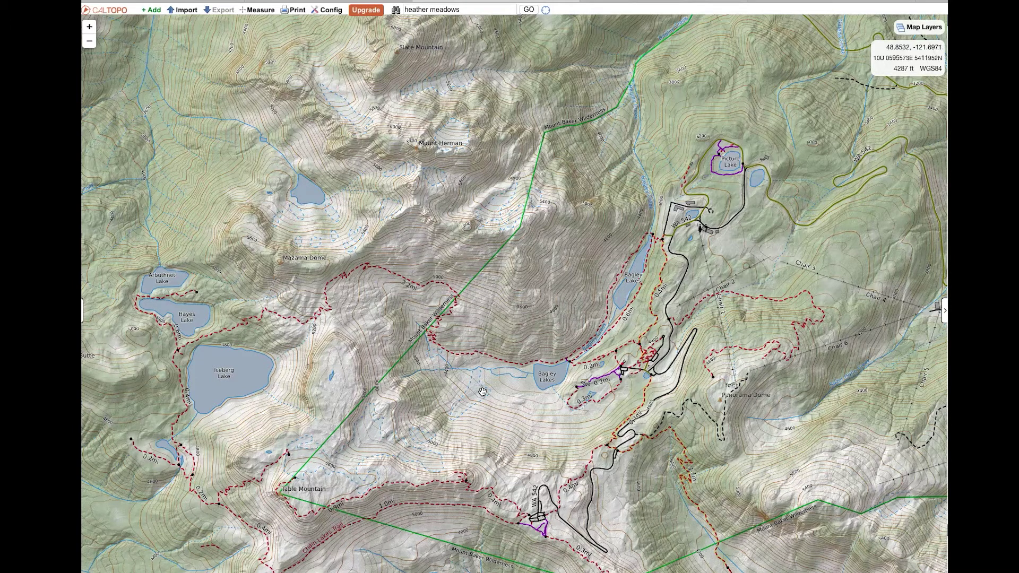
pyautogui.moveTo(429, 338); pyautogui.dragTo(502, 351)
pyautogui.scroll(1, 502, 352)
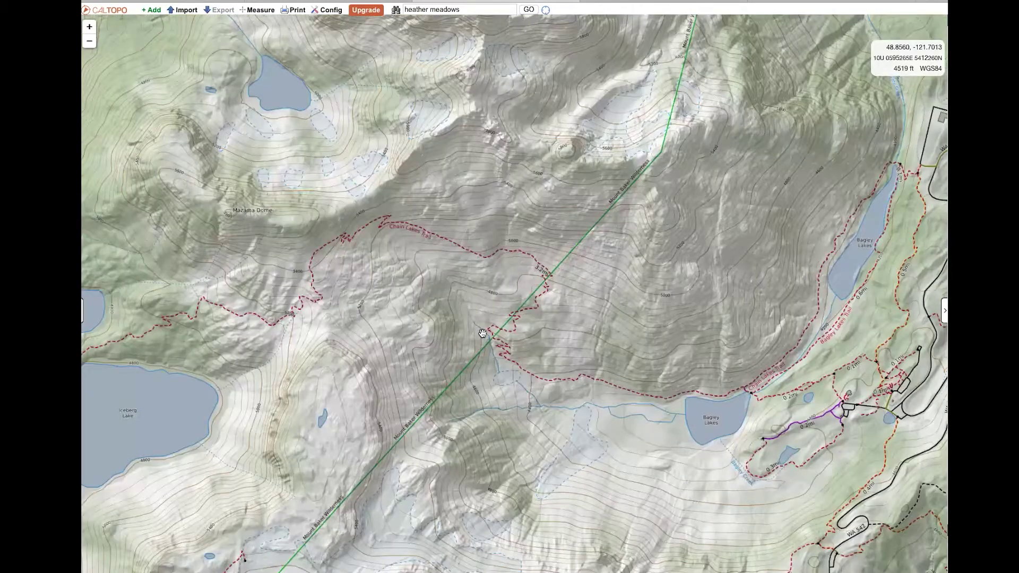
pyautogui.scroll(1, 477, 328)
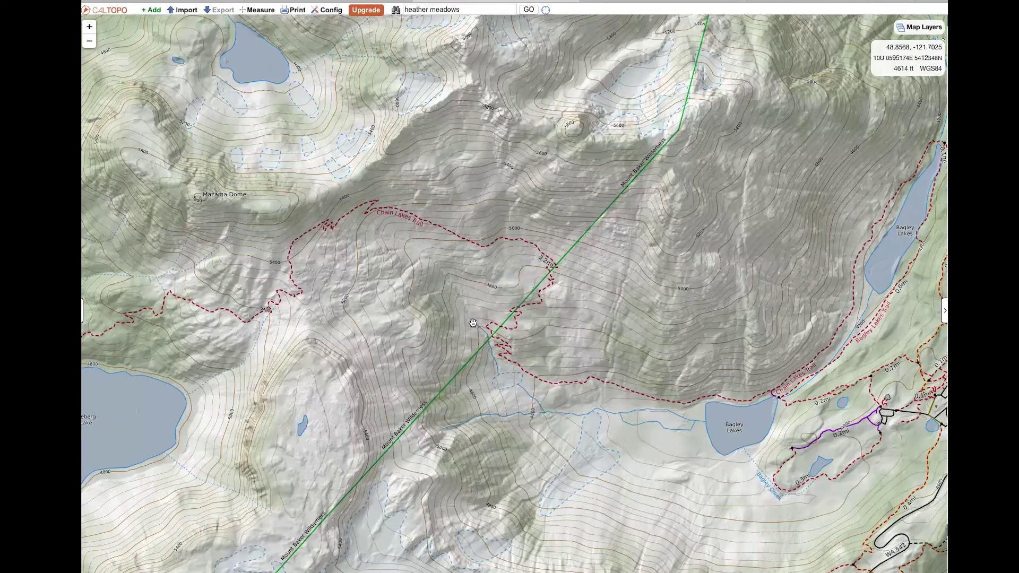
pyautogui.scroll(2, 473, 323)
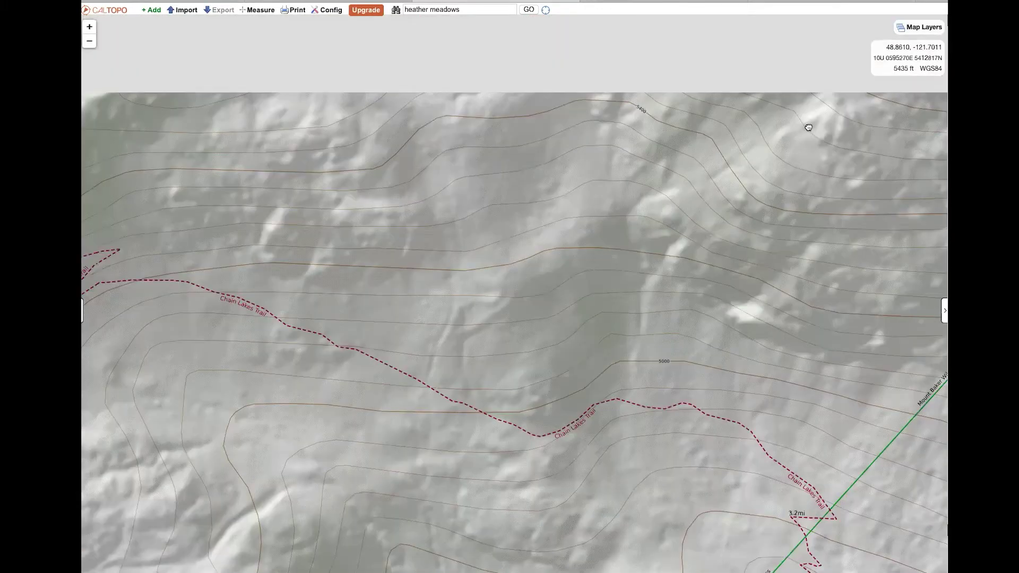
pyautogui.moveTo(842, 119); pyautogui.dragTo(594, 256)
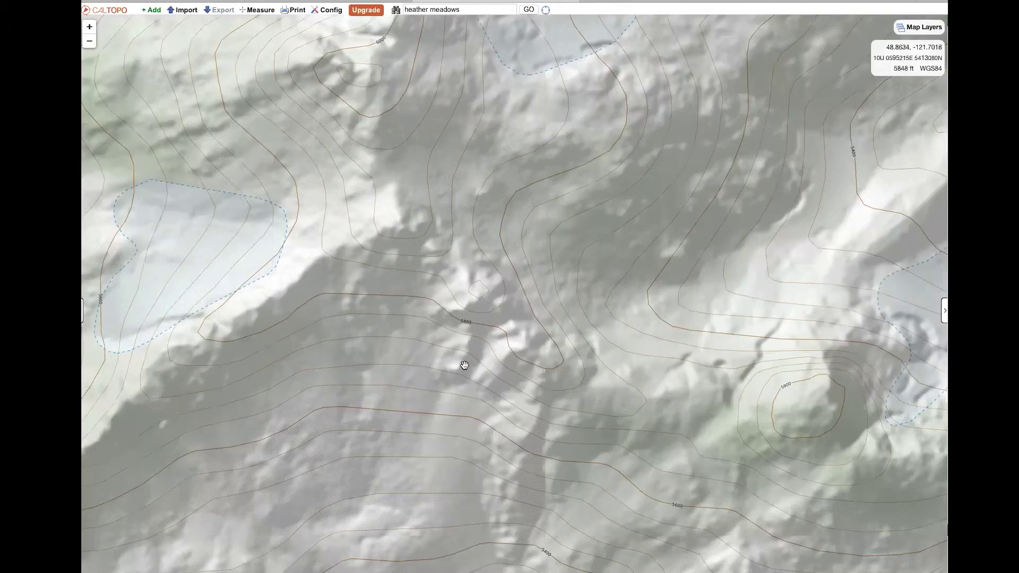
pyautogui.moveTo(429, 401); pyautogui.dragTo(698, 268)
pyautogui.moveTo(713, 233); pyautogui.dragTo(688, 218)
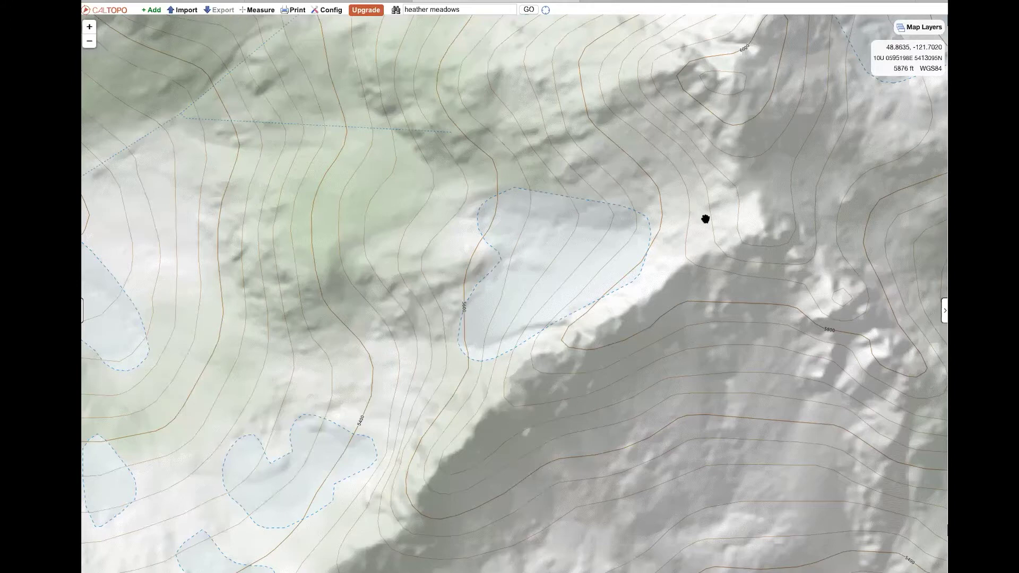
pyautogui.scroll(5, 705, 220)
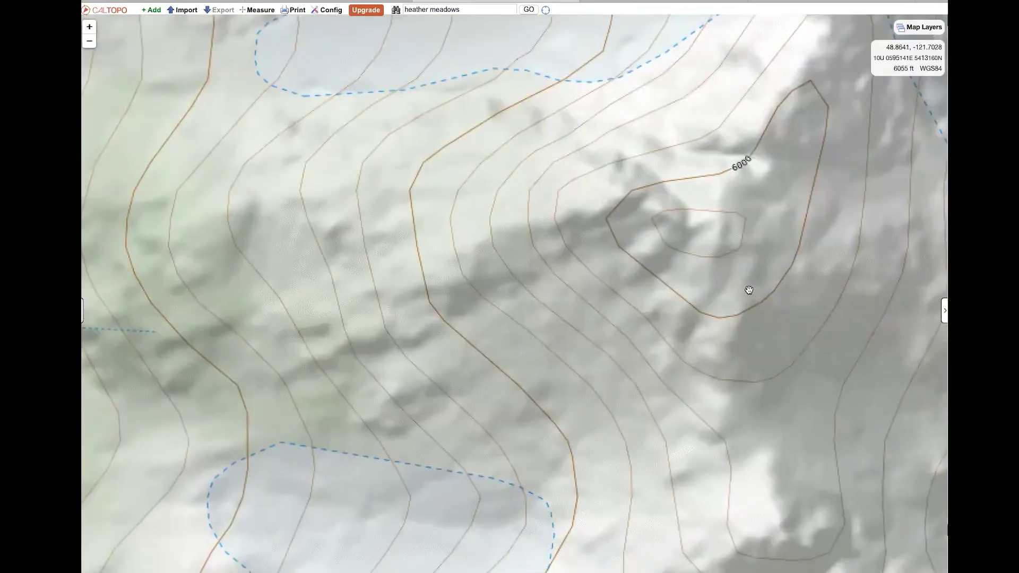
pyautogui.scroll(-1, 748, 289)
pyautogui.scroll(-2, 749, 289)
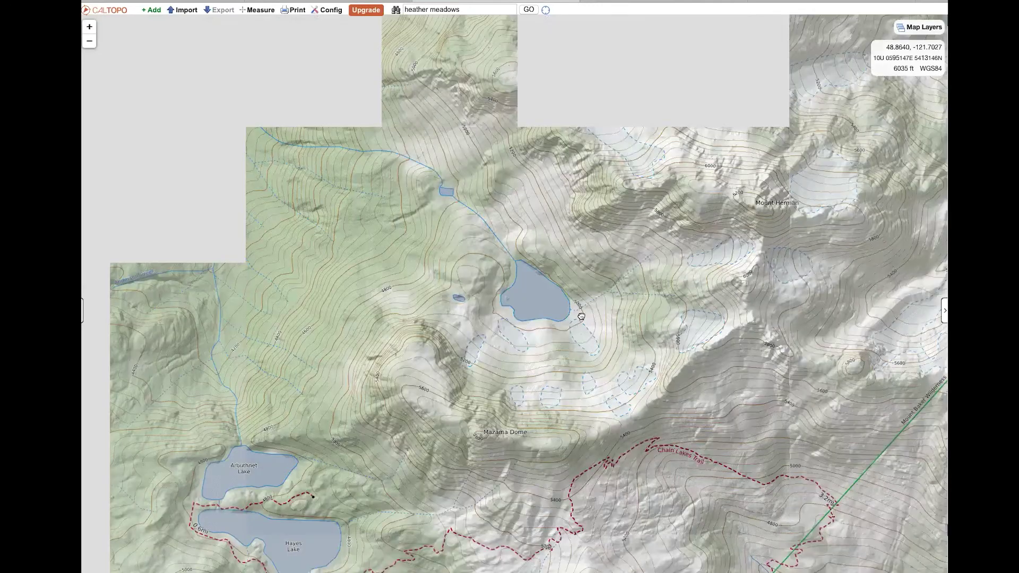
# Step: Examine the terrain around Mazama Dome, Iceberg Lake, Hayes Lake and Arbuthnet Lake, including the drainage north of the lakes
pyautogui.moveTo(428, 479); pyautogui.dragTo(453, 403)
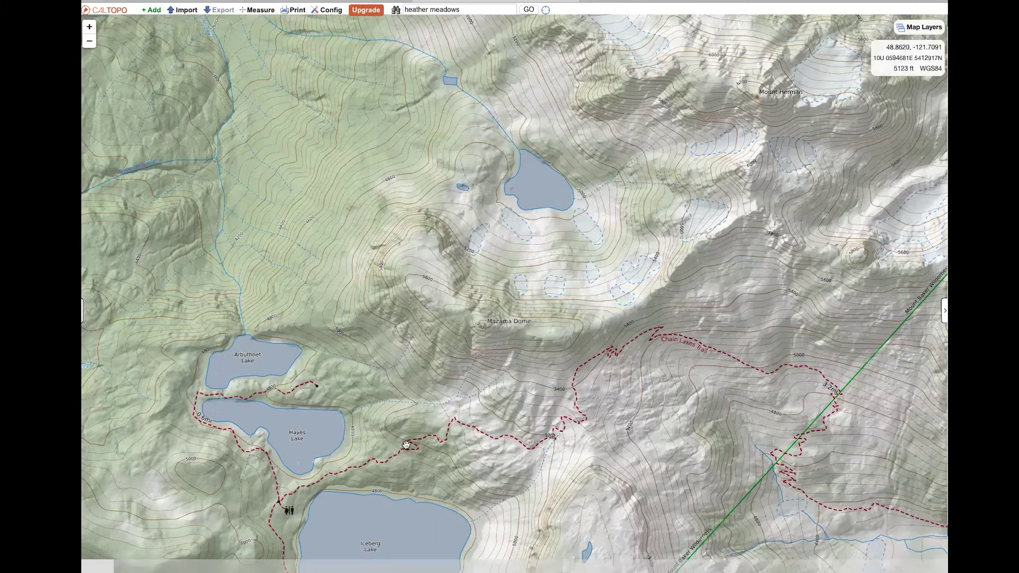
pyautogui.moveTo(532, 336); pyautogui.dragTo(573, 230)
pyautogui.moveTo(507, 359); pyautogui.dragTo(510, 352)
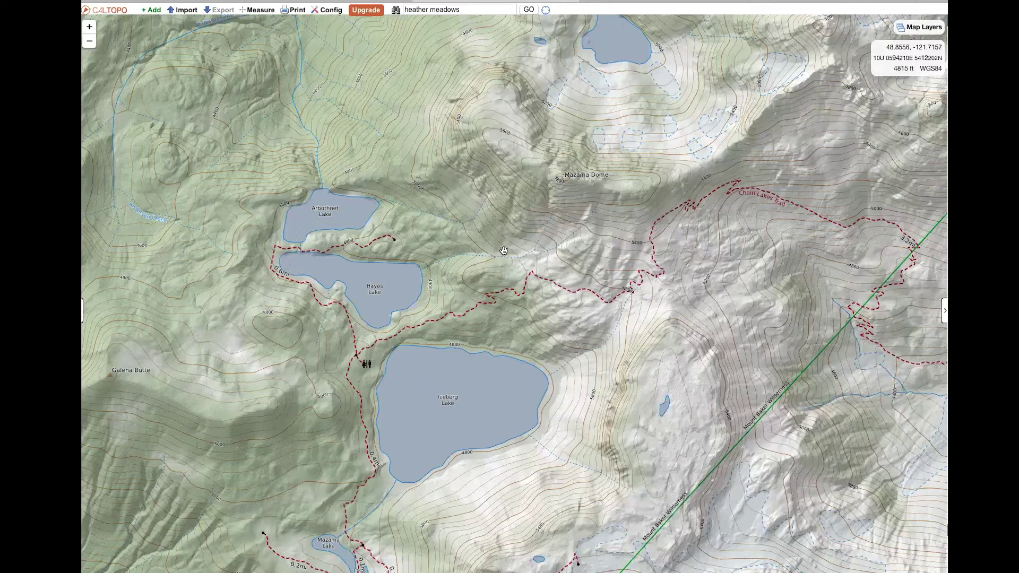
pyautogui.moveTo(383, 153); pyautogui.dragTo(503, 250)
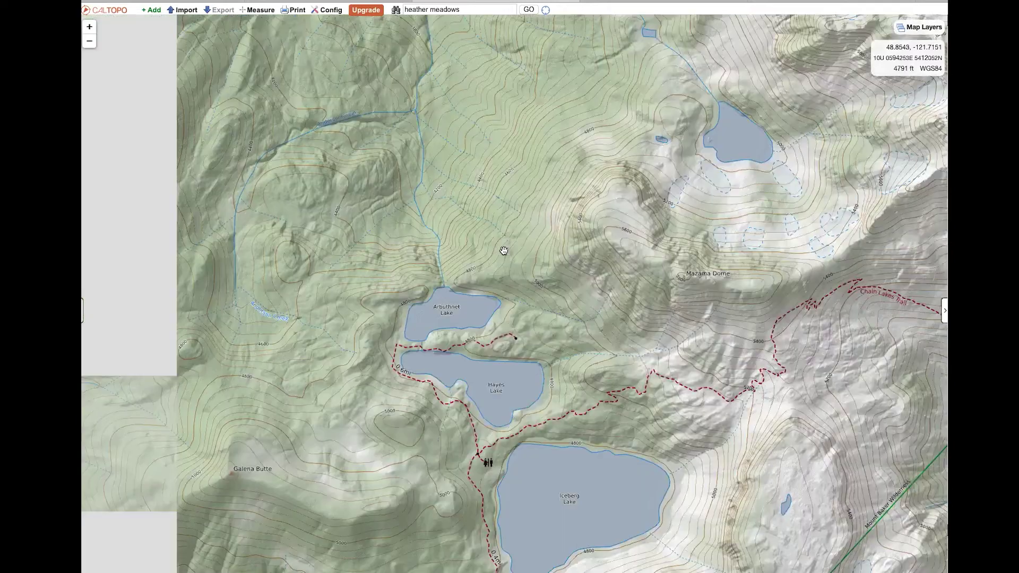
pyautogui.moveTo(604, 227); pyautogui.dragTo(676, 309)
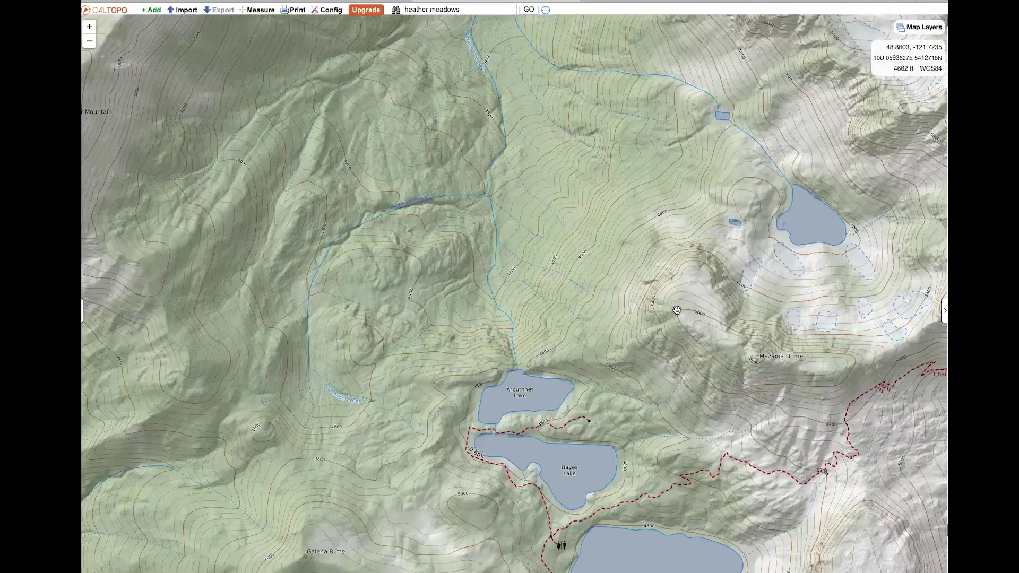
pyautogui.scroll(2, 676, 310)
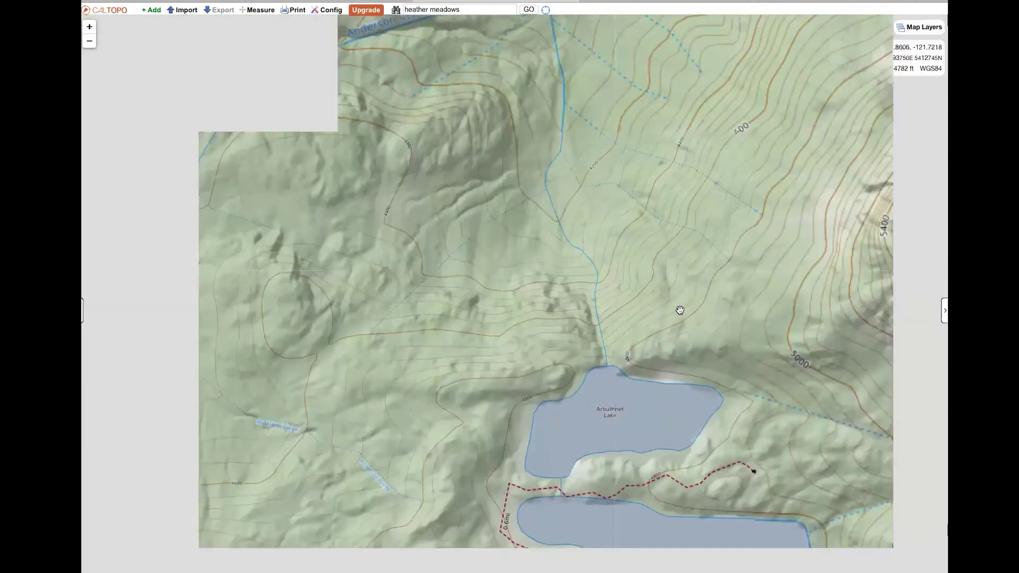
pyautogui.scroll(-2, 769, 336)
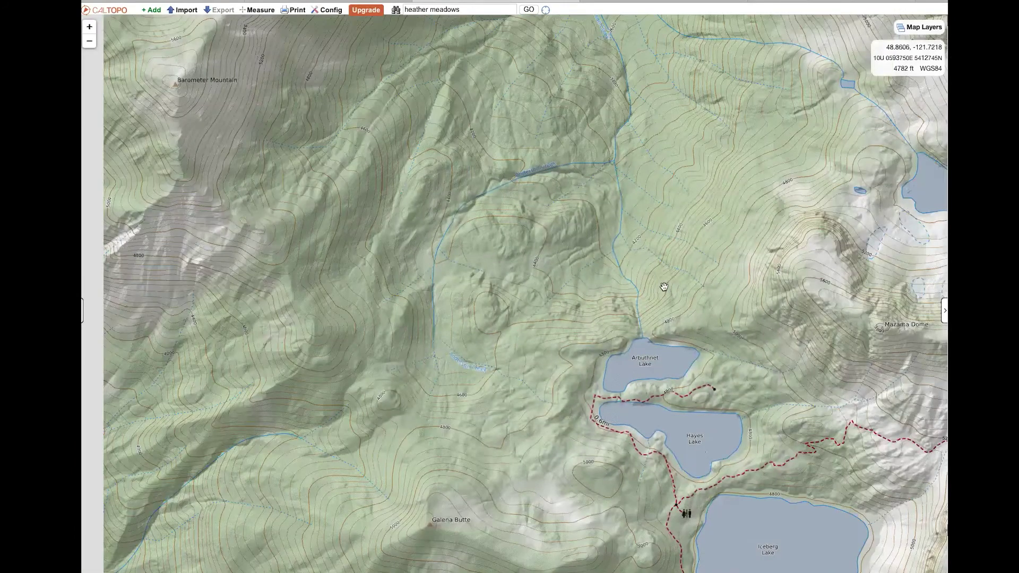
# Step: Review the whole area from Barometer Mountain east to Picture Lake, including the slopes and Chain Lakes Trail above Bagley Lakes
pyautogui.press('-')
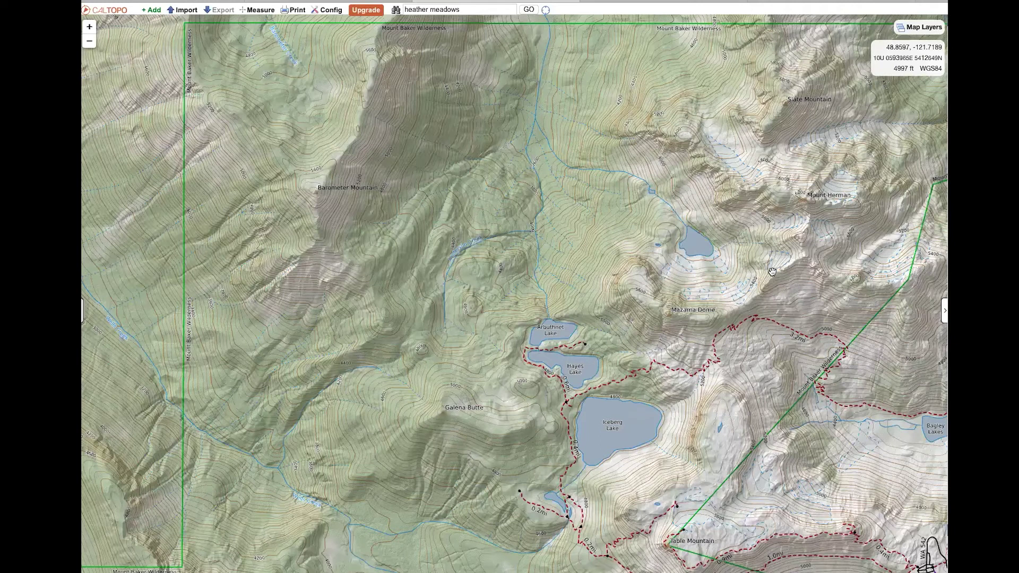
pyautogui.press('Right')
pyautogui.press('Right')
pyautogui.press('Right')
pyautogui.press('Right')
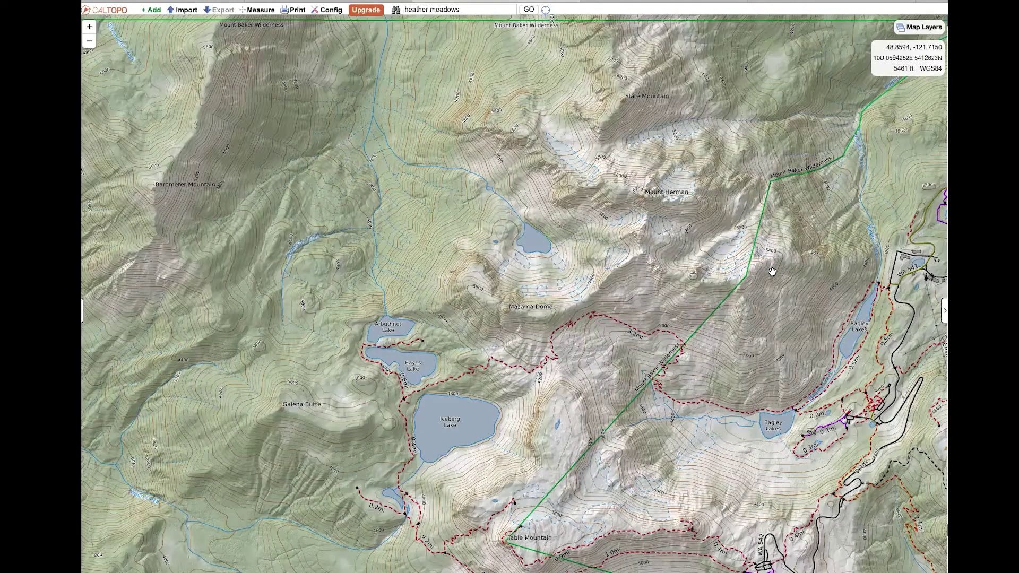
pyautogui.press('Right')
pyautogui.press('Right')
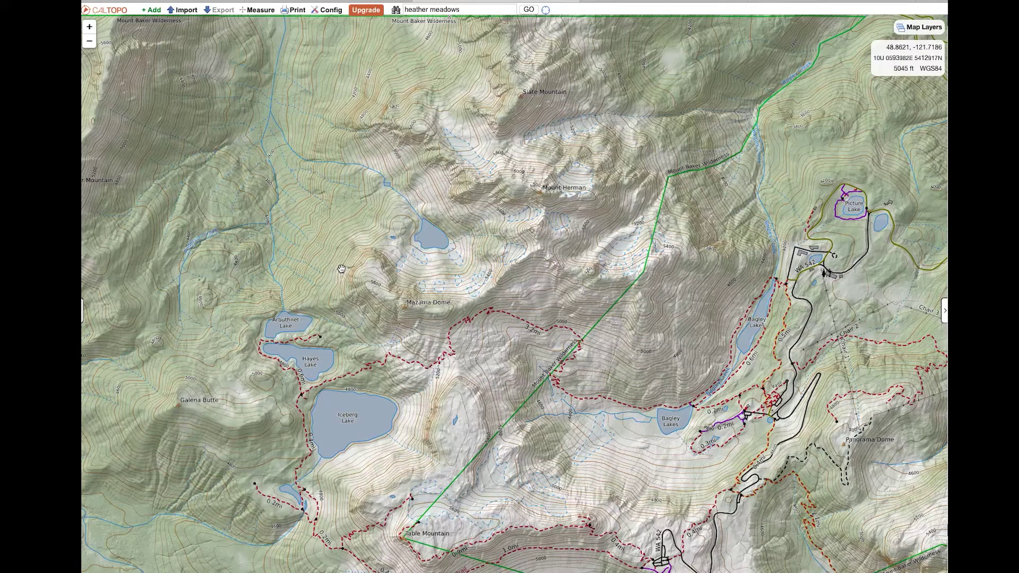
pyautogui.moveTo(527, 364); pyautogui.dragTo(464, 279)
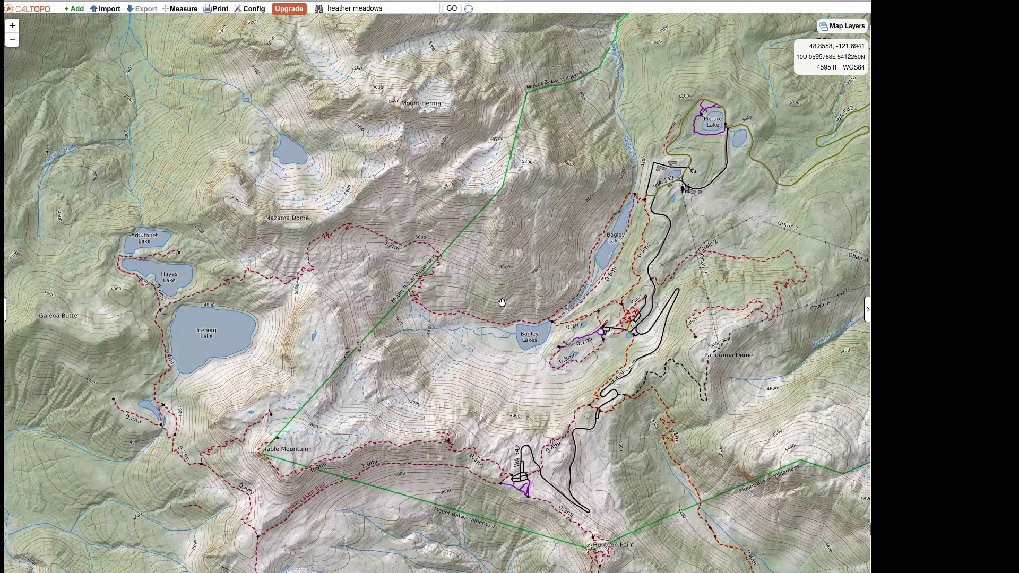
pyautogui.scroll(1, 501, 302)
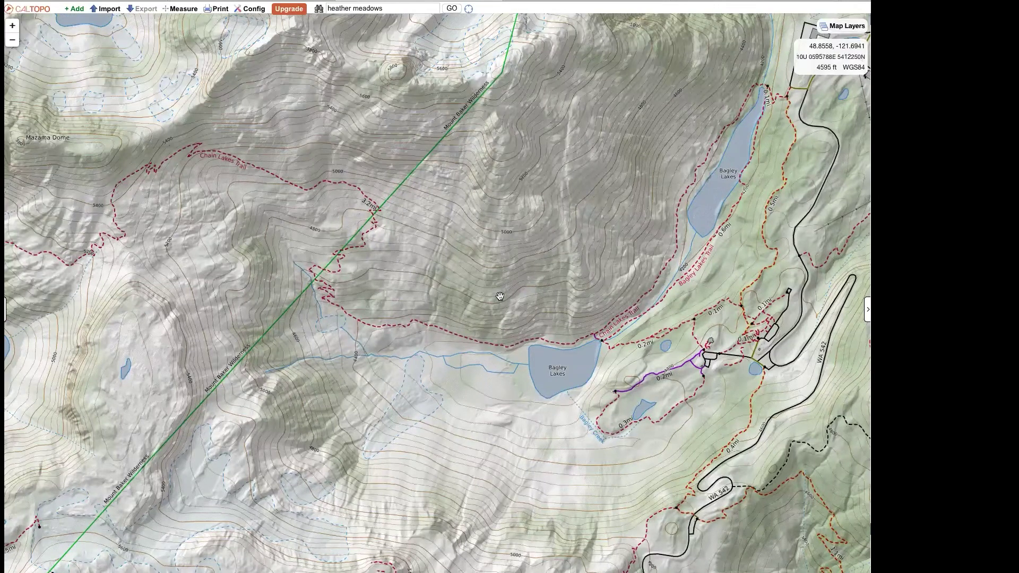
pyautogui.scroll(1, 500, 296)
pyautogui.scroll(-1, 500, 296)
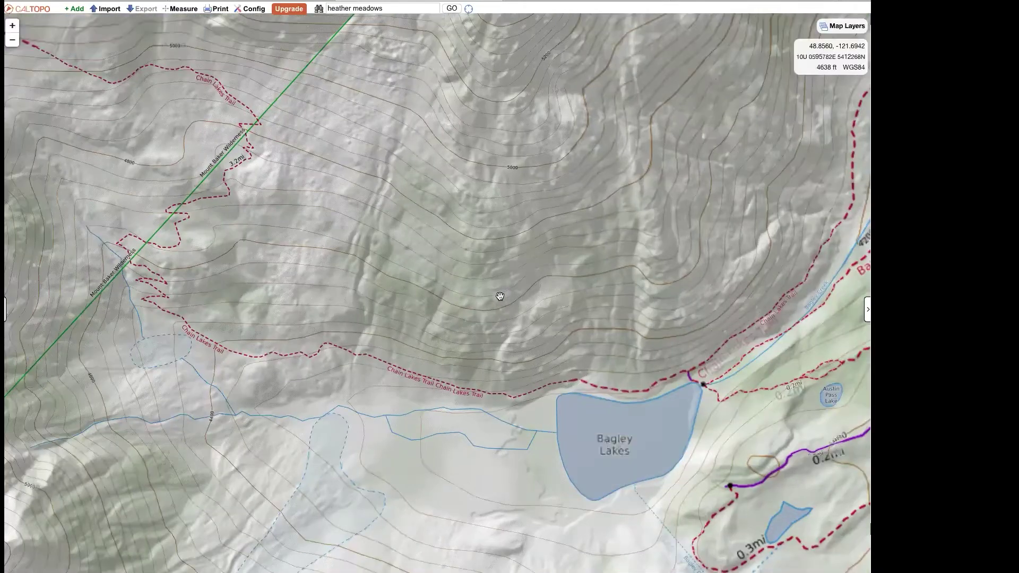
pyautogui.scroll(-1, 500, 296)
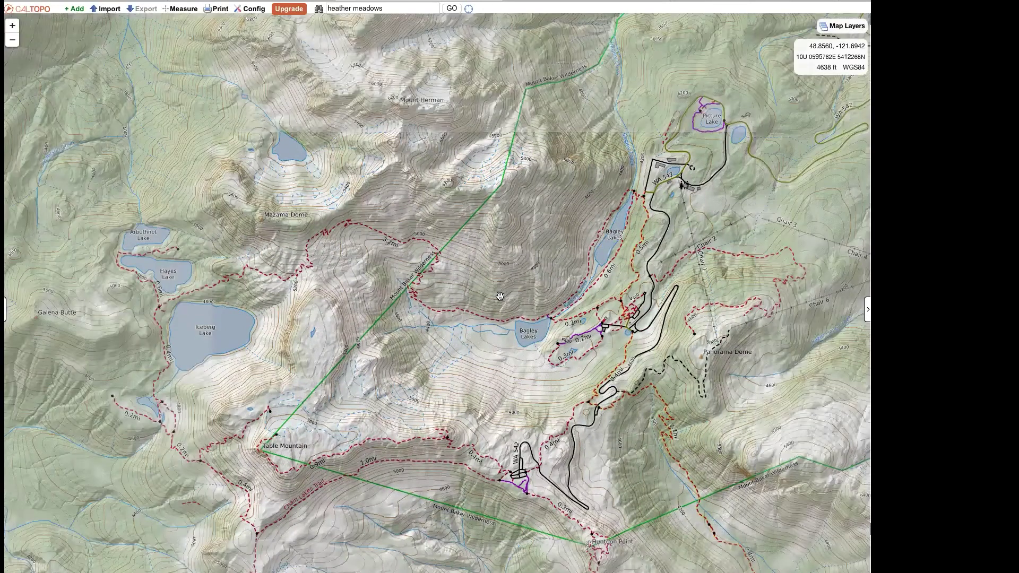
# Step: Examine the lakes area from Barometer Mountain to Picture Lake, including the aerial imagery of the slopes above Bagley Lakes
pyautogui.scroll(-1, 500, 296)
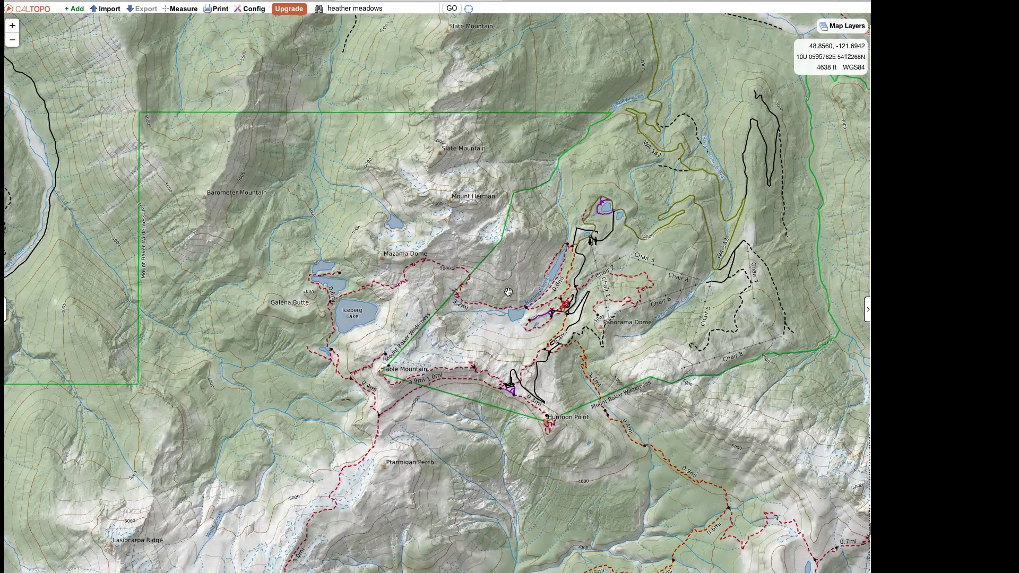
pyautogui.scroll(1, 513, 295)
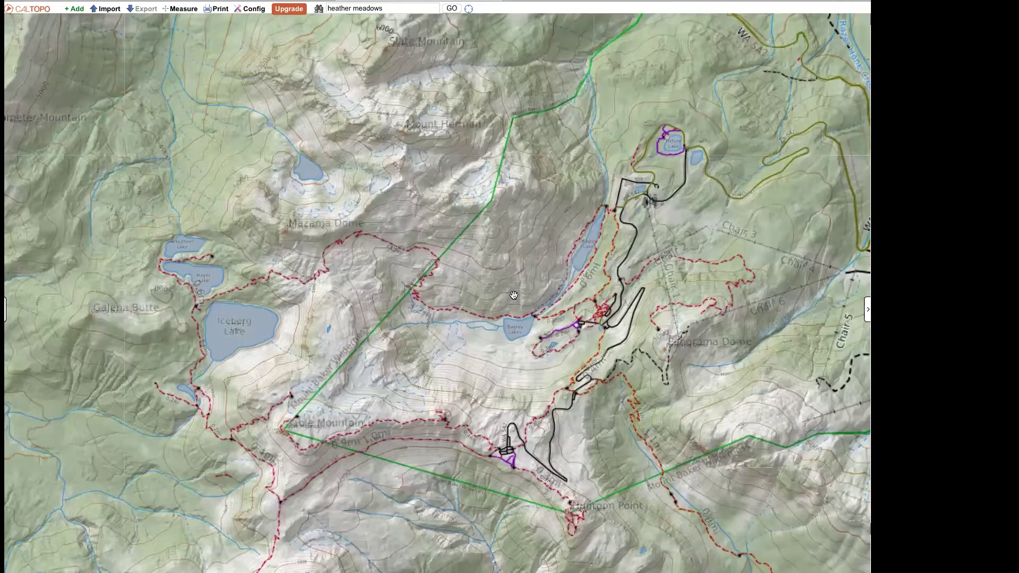
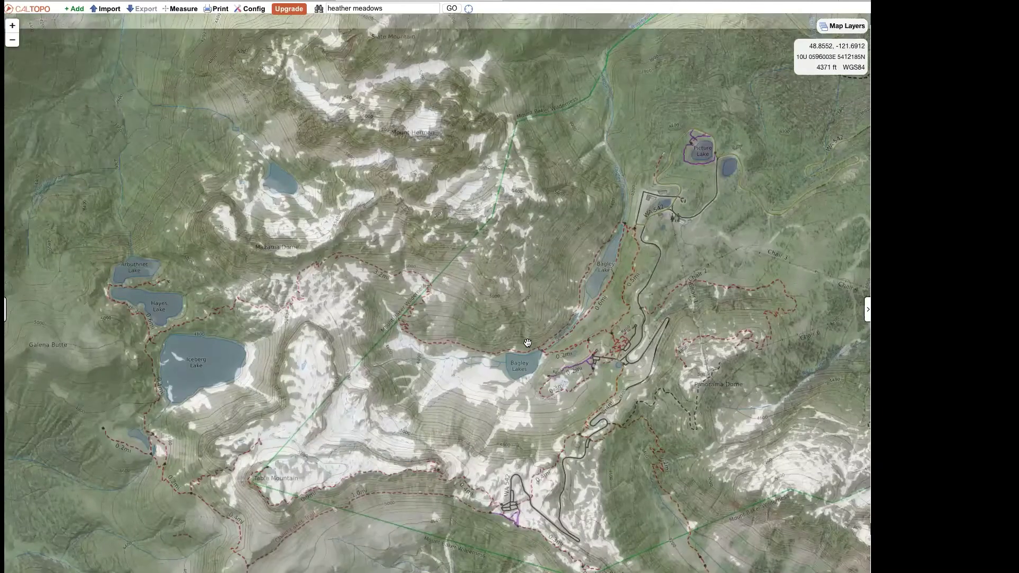
pyautogui.scroll(2, 527, 342)
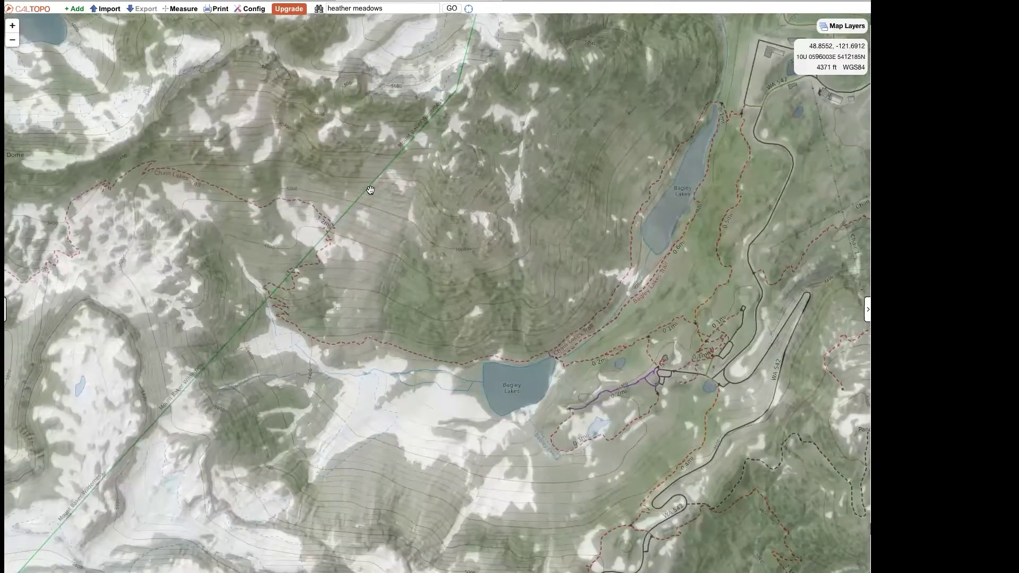
pyautogui.scroll(1, 366, 190)
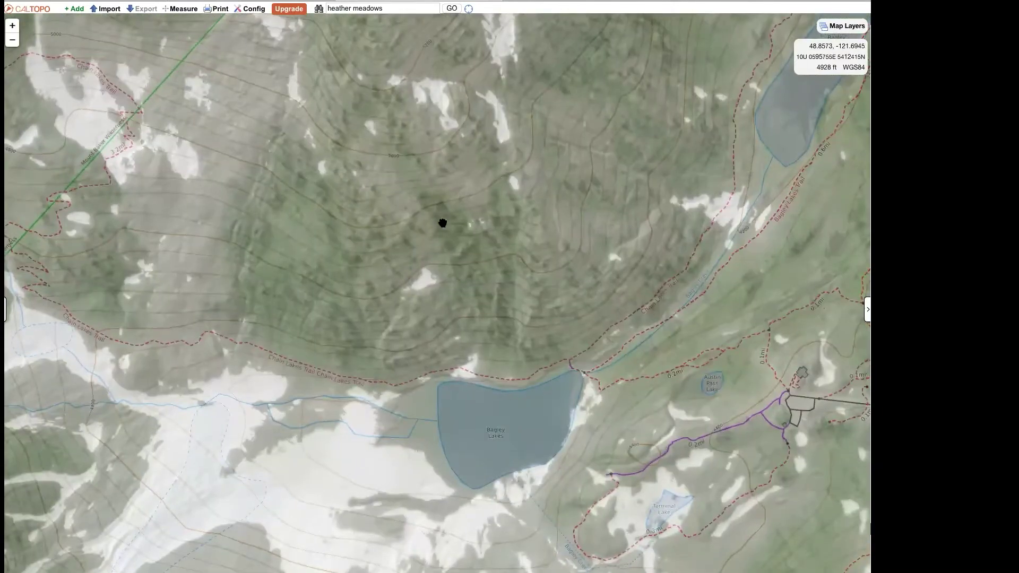
pyautogui.moveTo(582, 221); pyautogui.dragTo(611, 235)
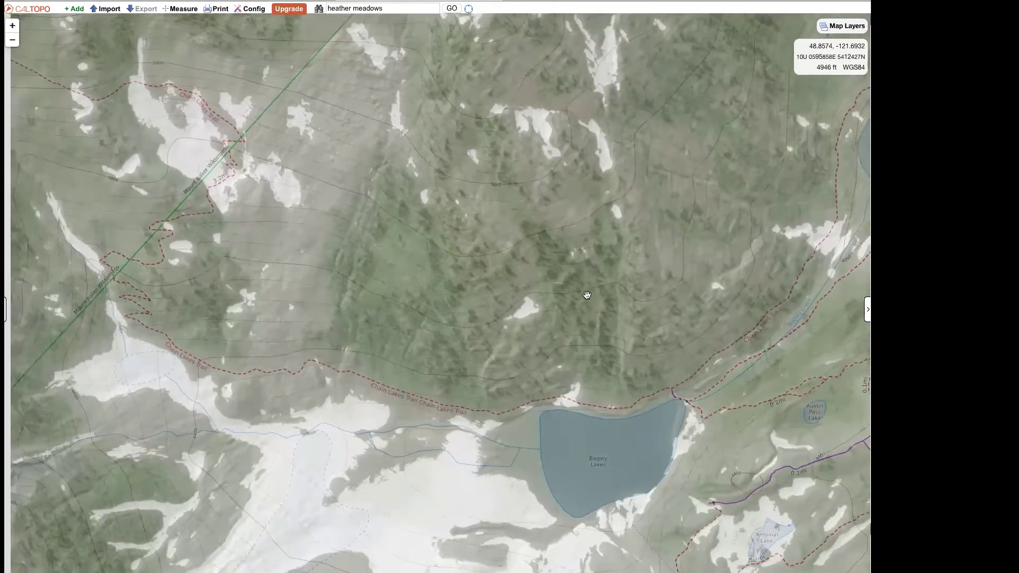
# Step: Follow the Chain Lakes Trail west on the aerial imagery, from above Bagley Lakes to the terrain just east of Iceberg Lake
pyautogui.press('Left')
pyautogui.press('Left')
pyautogui.press('Left')
pyautogui.press('Left')
pyautogui.press('Left')
pyautogui.press('Left')
pyautogui.press('Up')
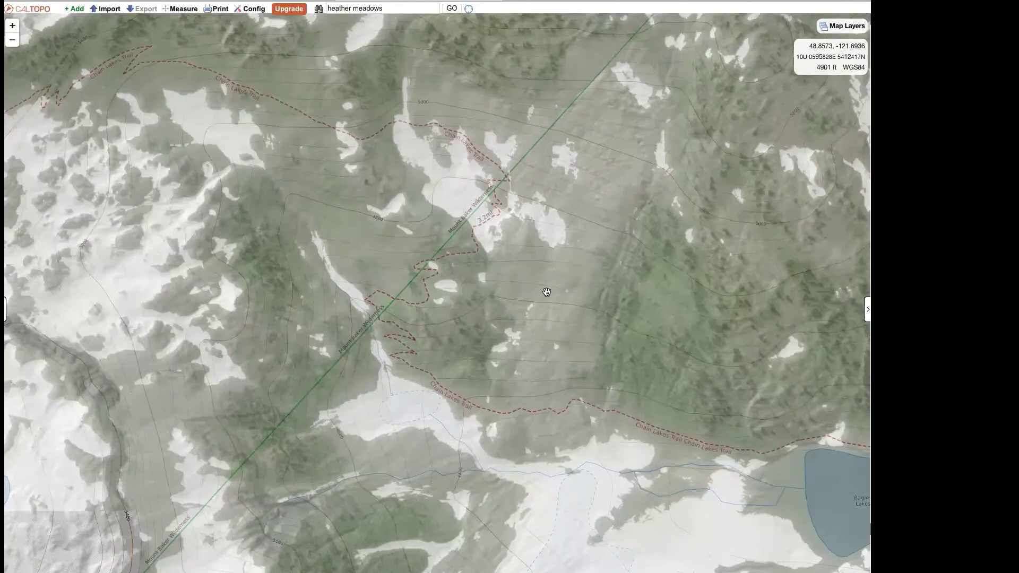
pyautogui.press('Down')
pyautogui.press('Left')
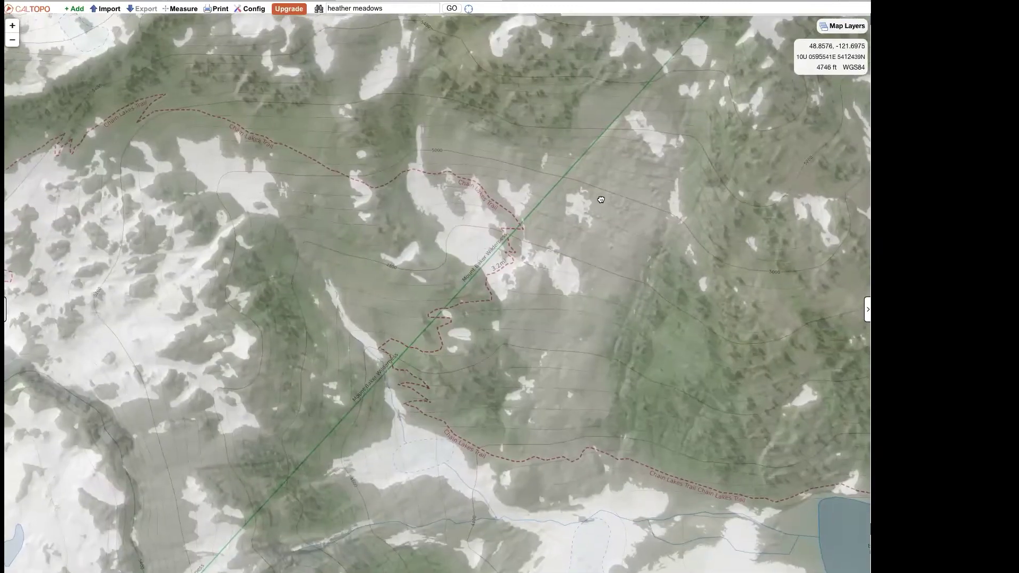
pyautogui.press('Left')
pyautogui.press('Down')
pyautogui.press('Left')
pyautogui.press('Down')
pyautogui.press('Left')
pyautogui.press('Down')
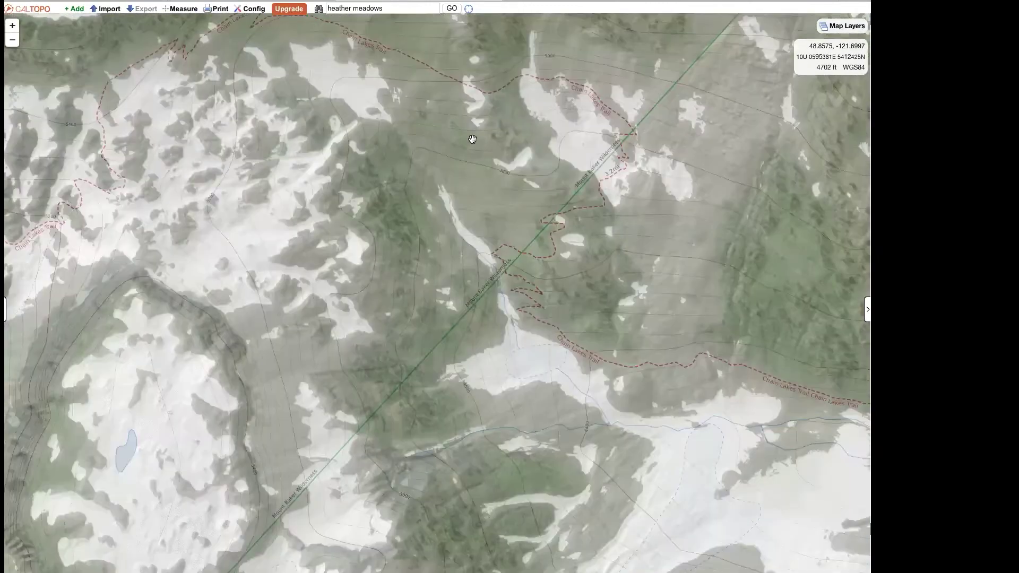
pyautogui.press('Left')
pyautogui.press('Down')
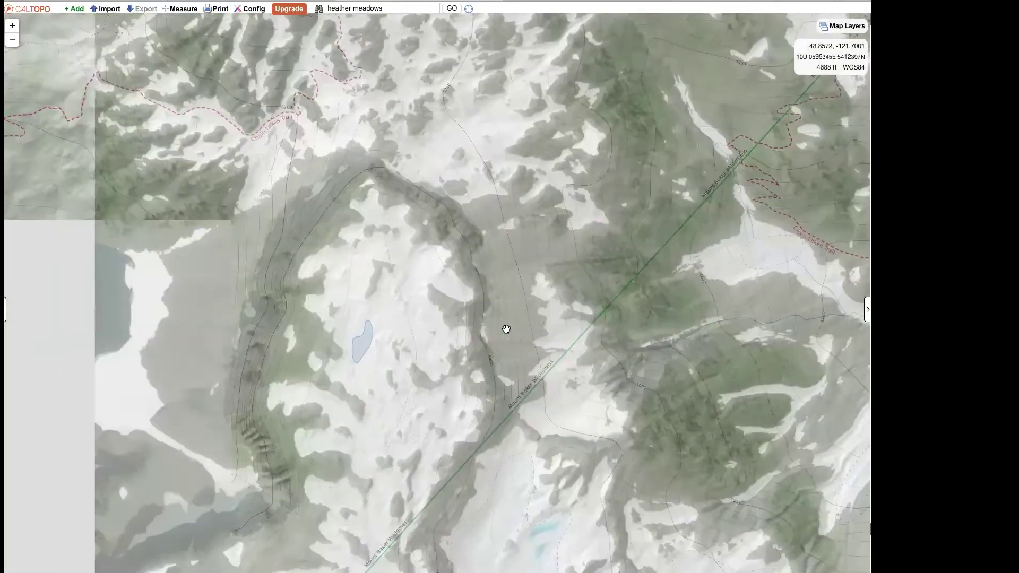
pyautogui.press('-')
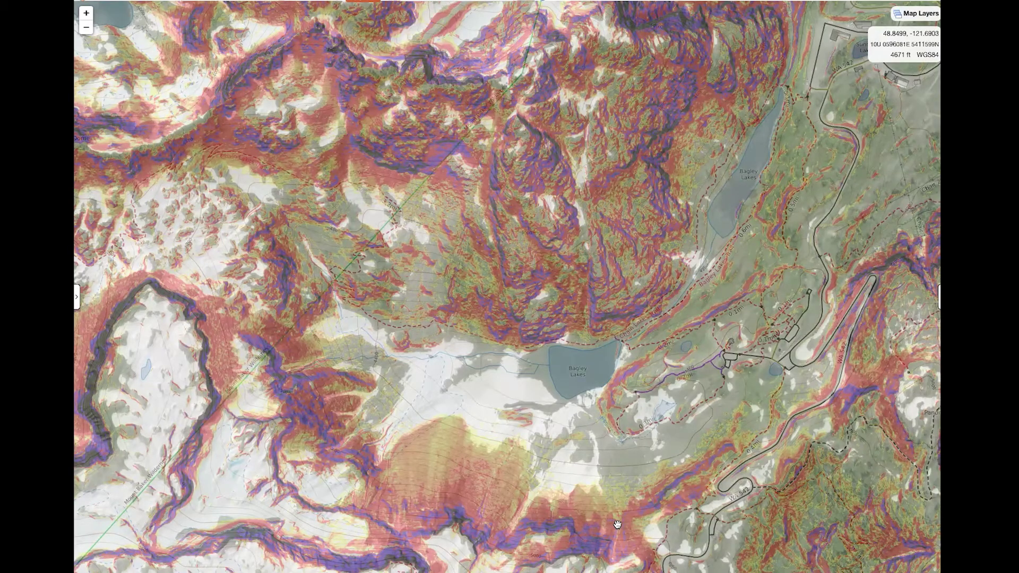
# Step: Add a marker labelled "Dug a pit" in the small basin southeast of the southern Bagley lake
pyautogui.rightClick(659, 403)
pyautogui.moveTo(677, 411)
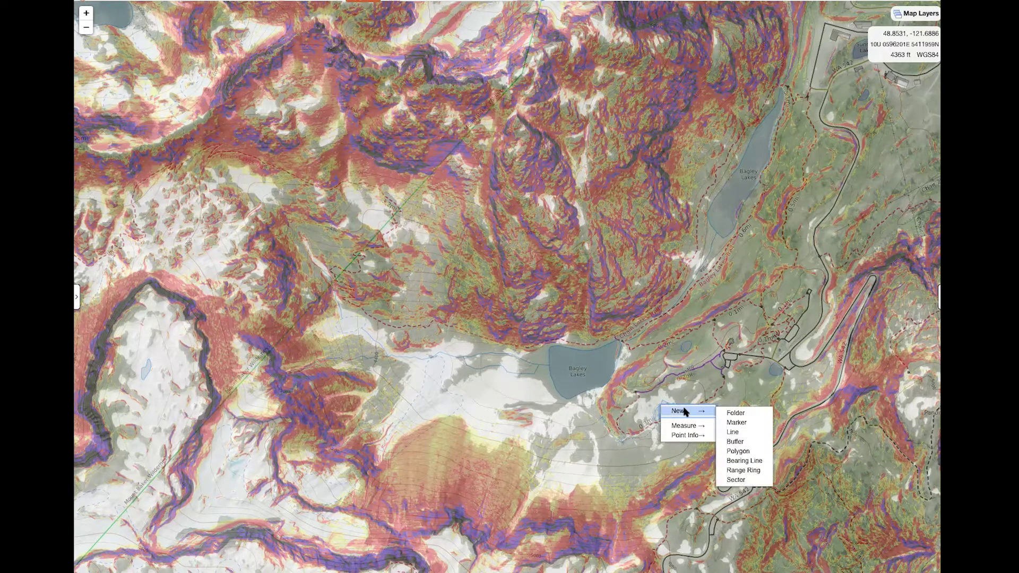
pyautogui.click(737, 423)
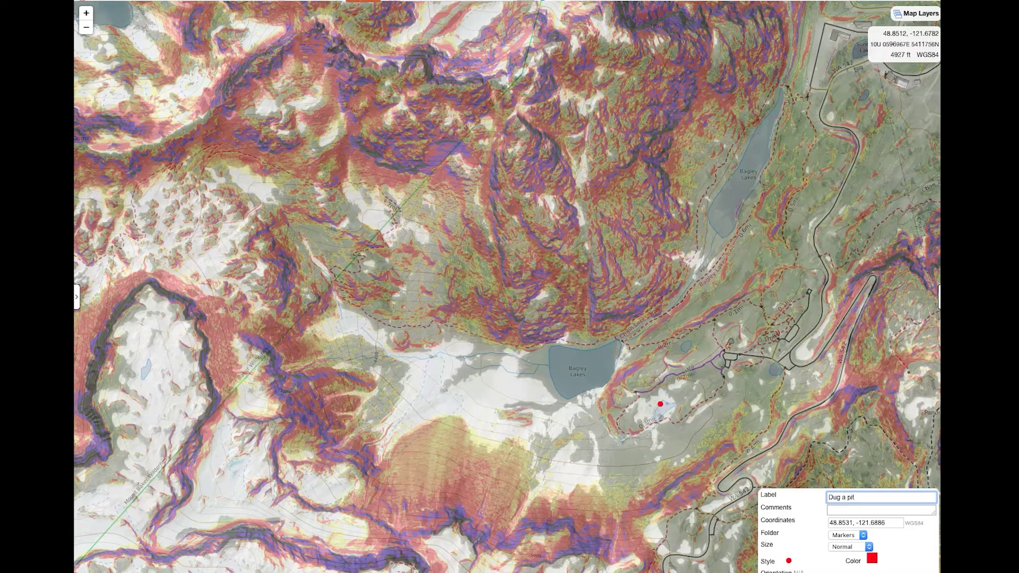
pyautogui.press('Return')
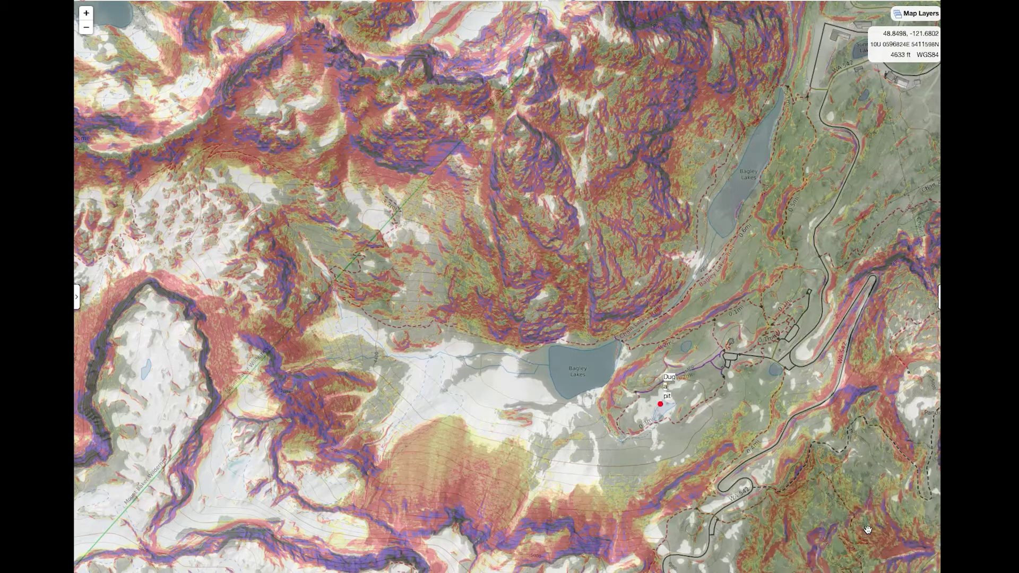
# Step: Draw a line snapped to the OSM trails from south of the Sunrise Lake parking area, past the southern Bagley lake, to the slopes west of it
pyautogui.moveTo(813, 139); pyautogui.dragTo(779, 217)
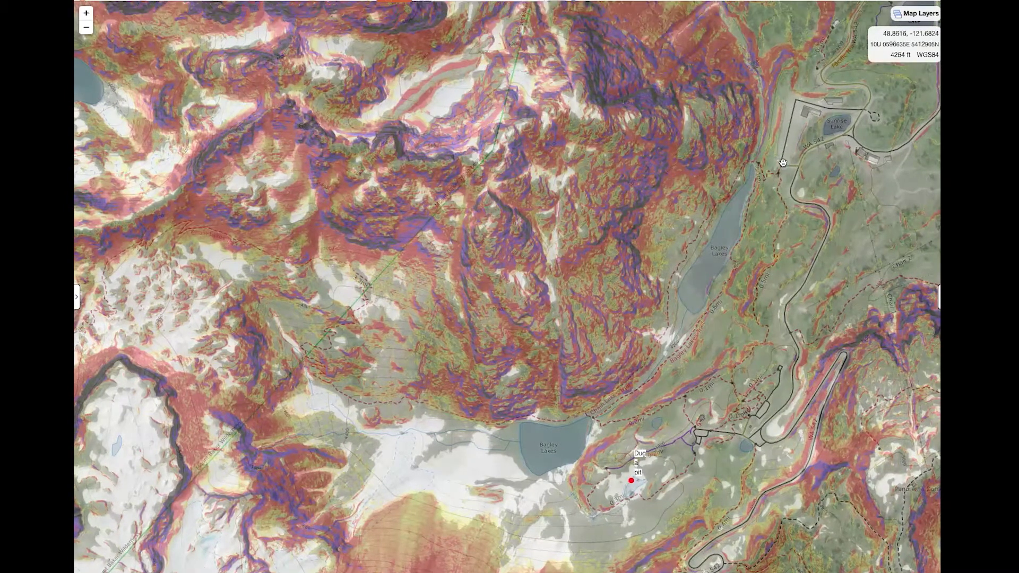
pyautogui.rightClick(782, 163)
pyautogui.moveTo(791, 169)
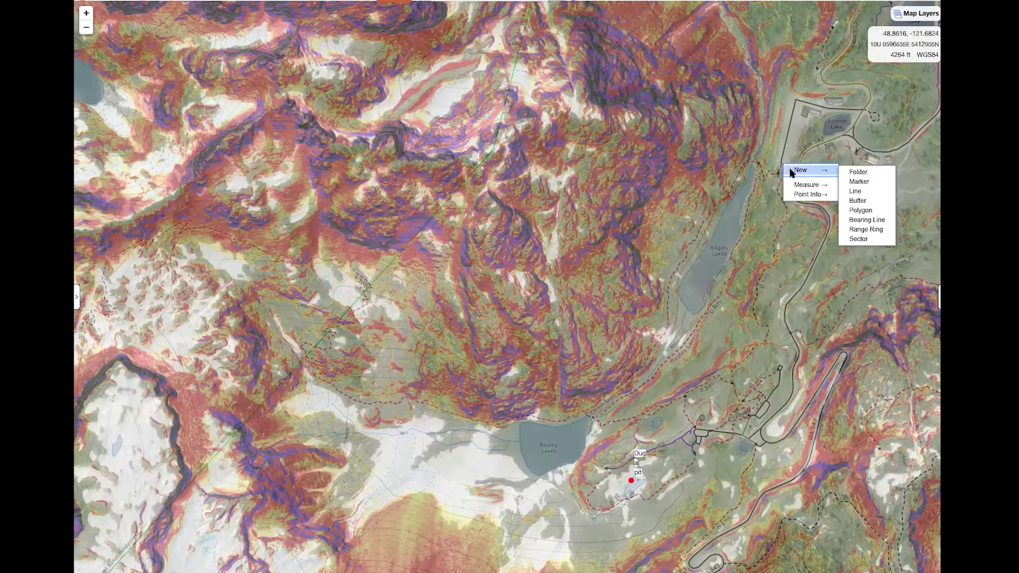
pyautogui.click(854, 192)
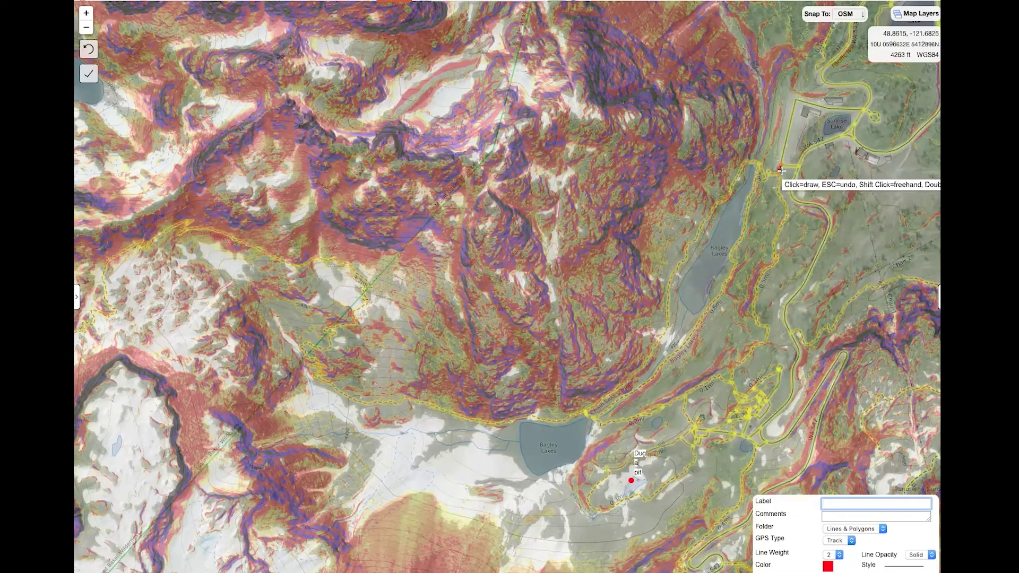
pyautogui.click(781, 171)
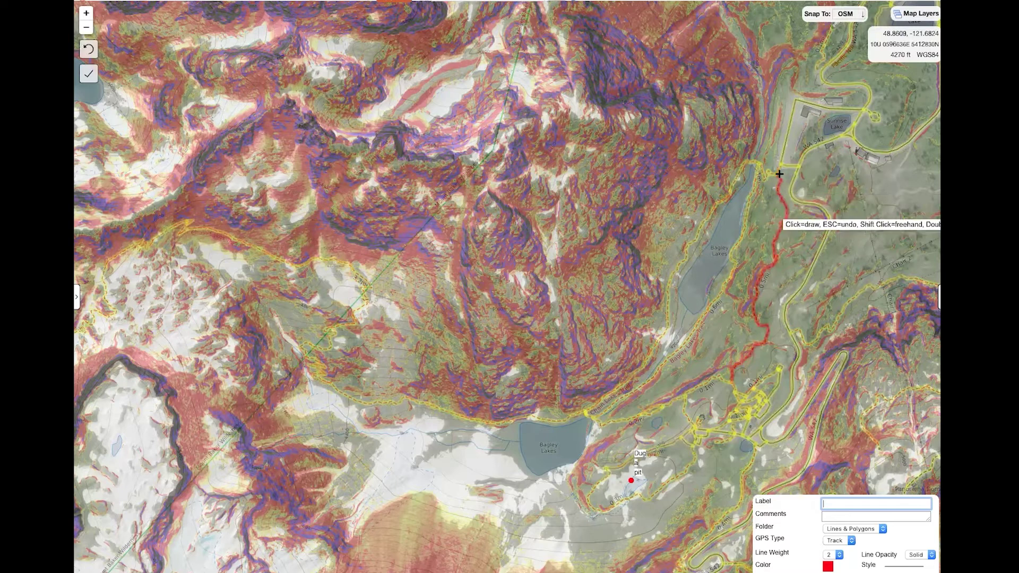
pyautogui.click(786, 218)
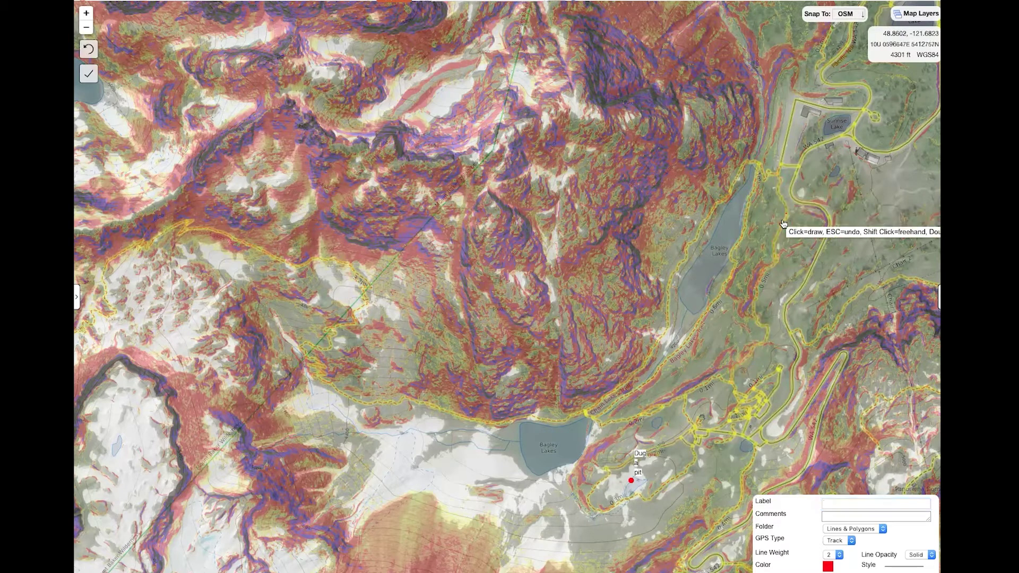
pyautogui.click(754, 318)
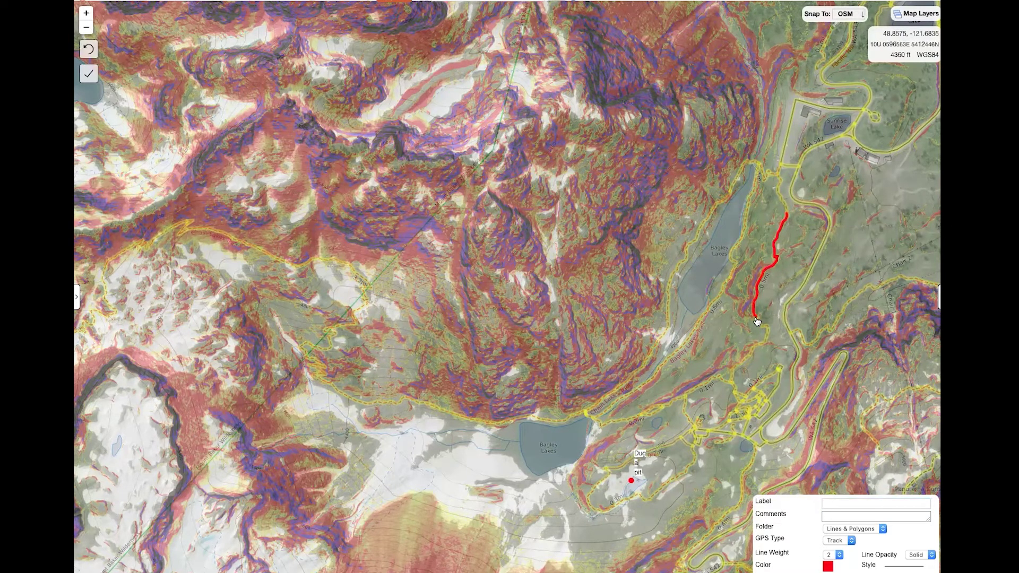
pyautogui.click(663, 409)
pyautogui.click(629, 423)
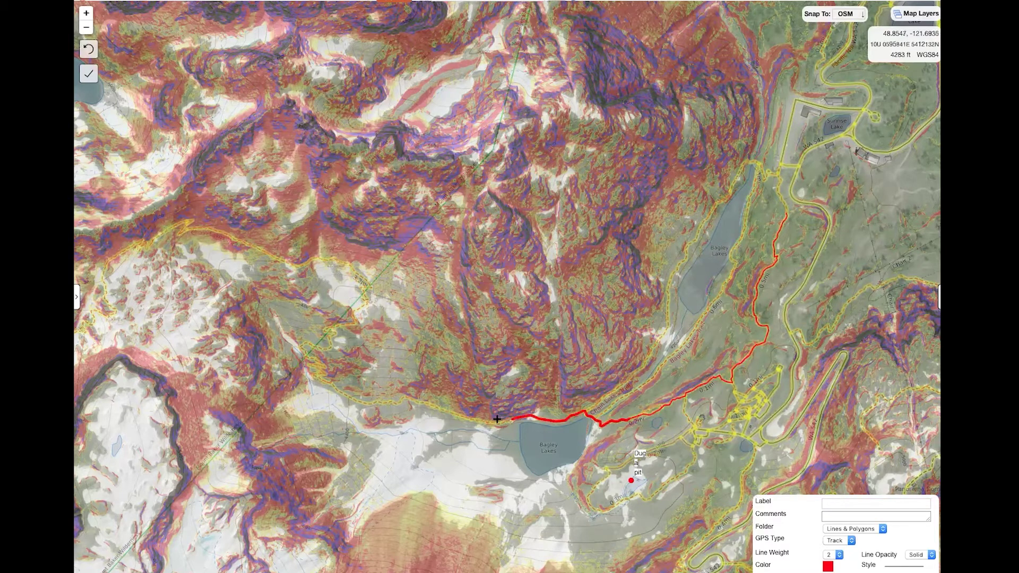
pyautogui.click(387, 406)
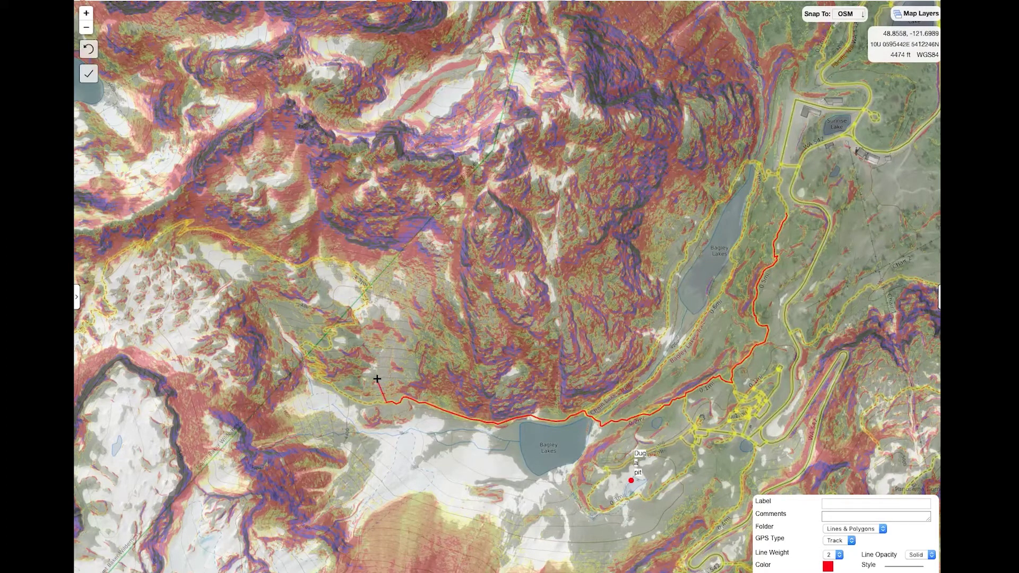
# Step: Continue the line off-trail, north up the slope and west across the Mount Baker Wilderness boundary to the rocky bench, and finish it
pyautogui.click(377, 379)
pyautogui.click(392, 351)
pyautogui.click(411, 337)
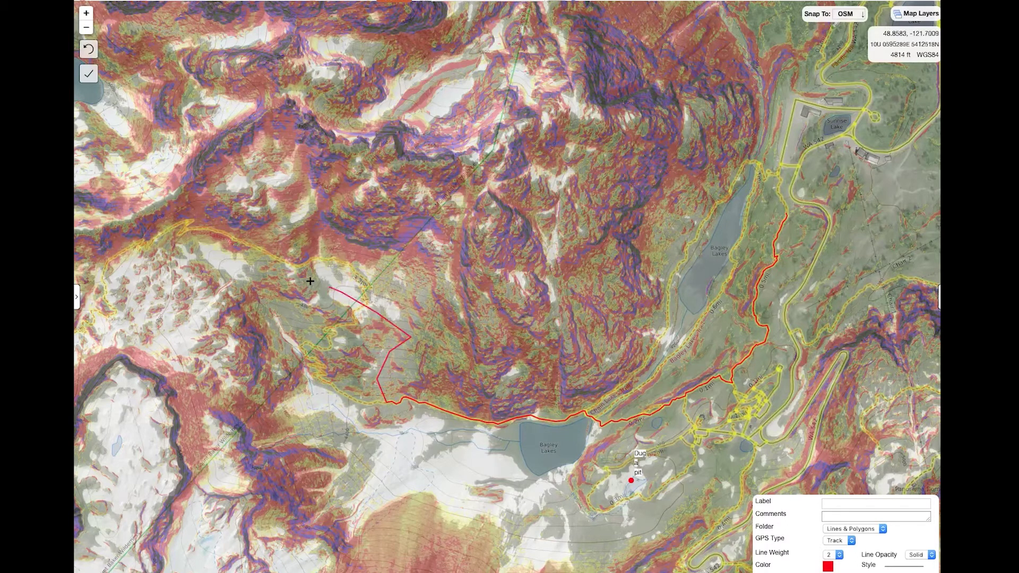
pyautogui.click(249, 272)
pyautogui.click(219, 293)
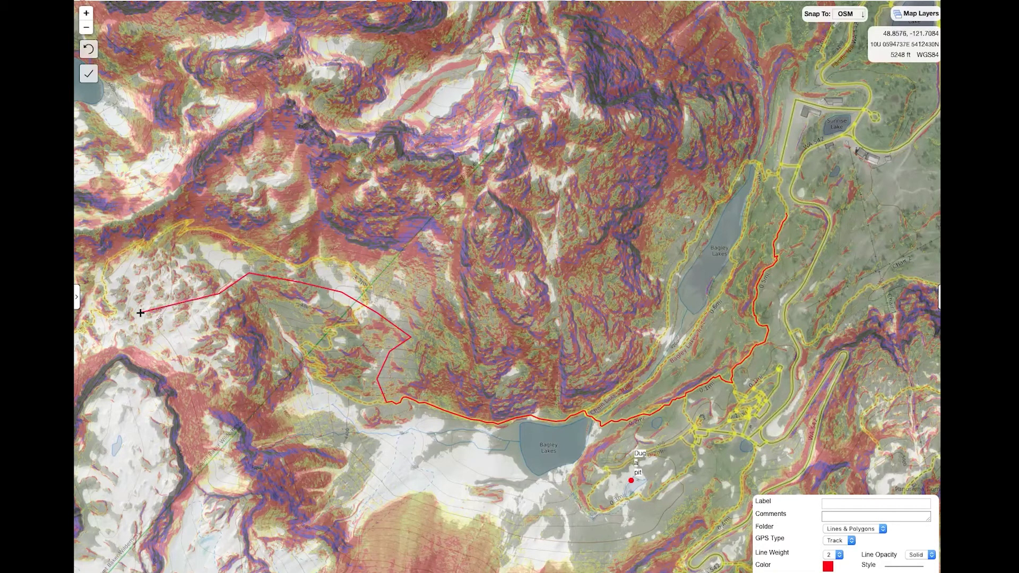
pyautogui.moveTo(140, 313)
pyautogui.mouseDown()
pyautogui.moveTo(207, 291)
pyautogui.moveTo(339, 288)
pyautogui.mouseUp()
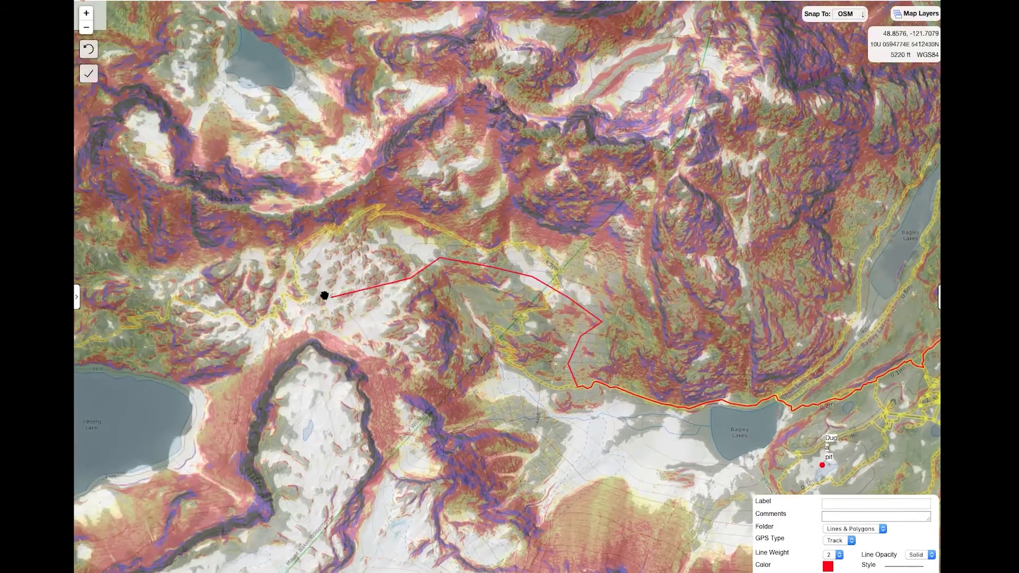
pyautogui.press('Escape')
# Step: Reshape the line's western part, extending its end southwest toward the Chain Lakes Trail and bending two segments around steeper terrain
pyautogui.scroll(5, 312, 284)
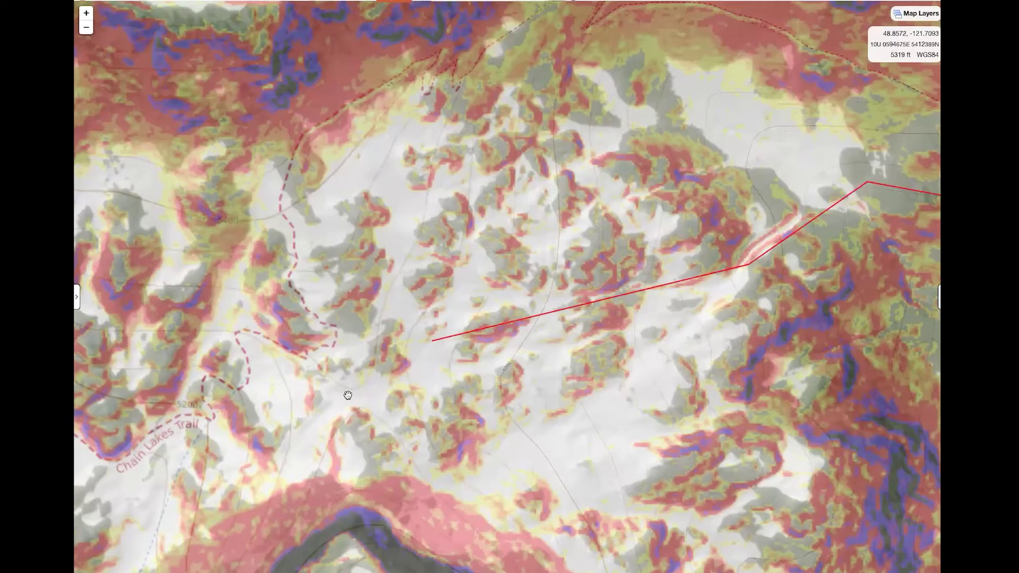
pyautogui.rightClick(497, 330)
pyautogui.click(512, 334)
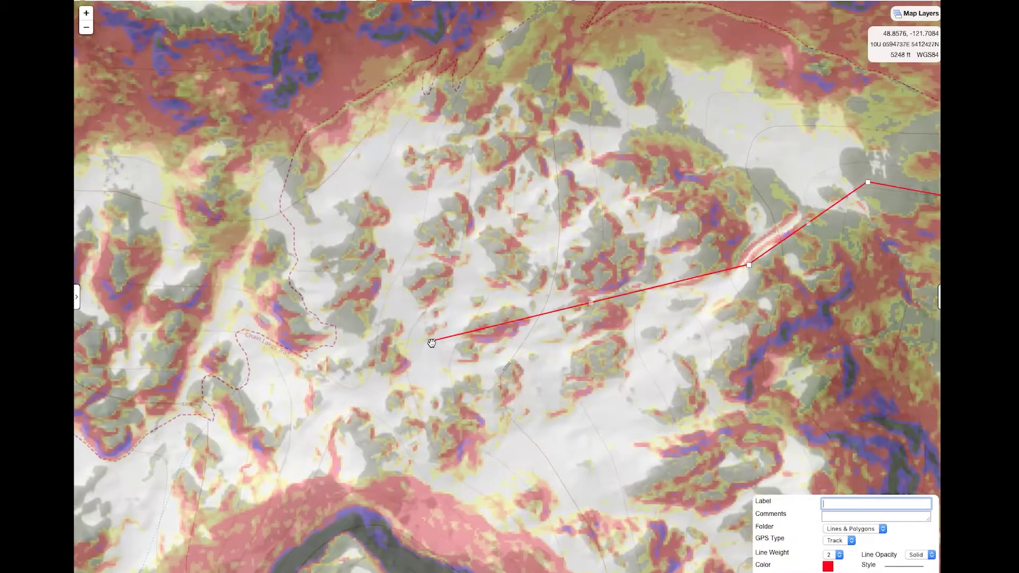
pyautogui.moveTo(433, 344); pyautogui.dragTo(302, 394)
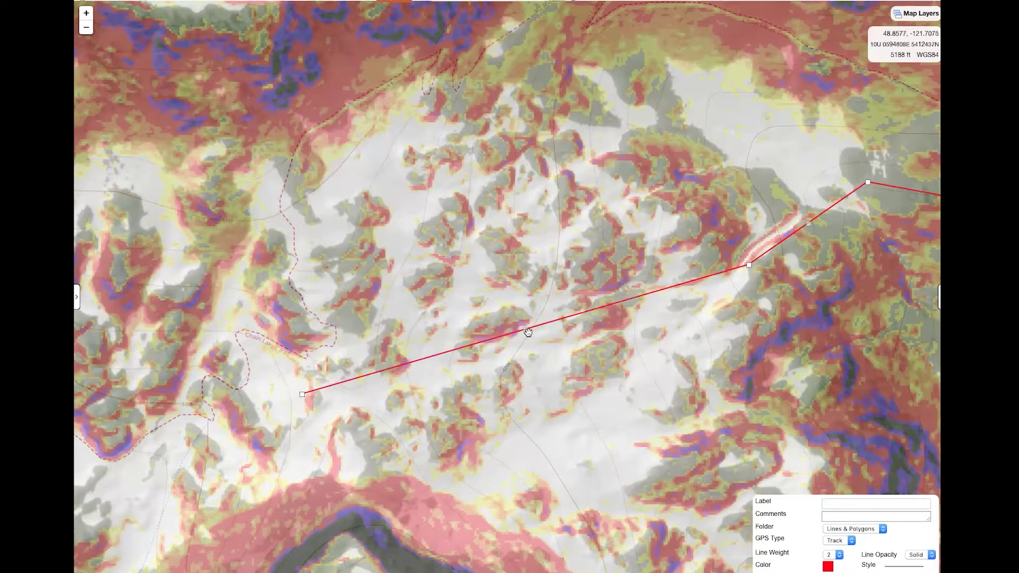
pyautogui.moveTo(525, 332); pyautogui.dragTo(529, 345)
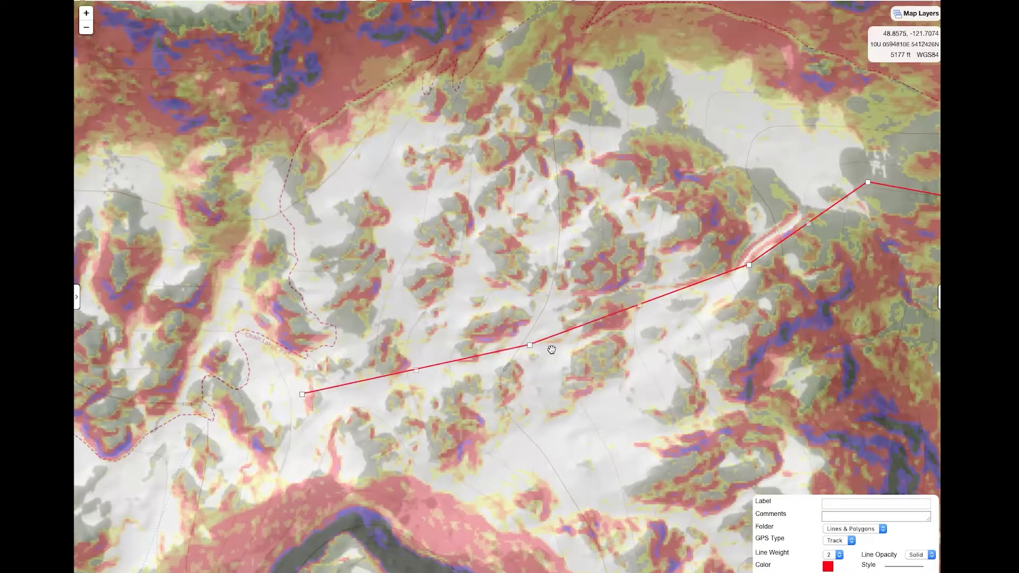
pyautogui.moveTo(591, 399); pyautogui.dragTo(253, 439)
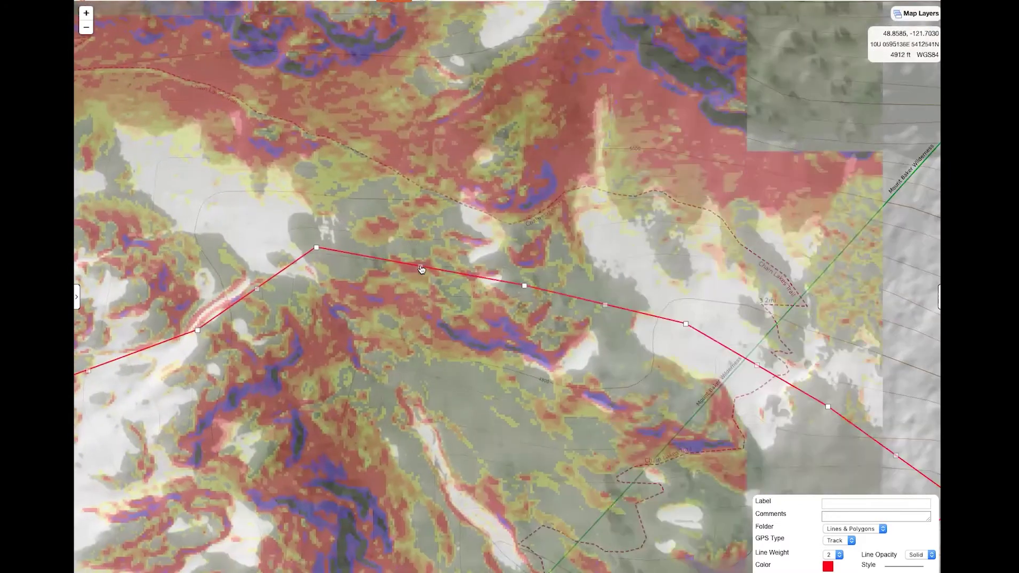
pyautogui.moveTo(420, 265); pyautogui.dragTo(452, 226)
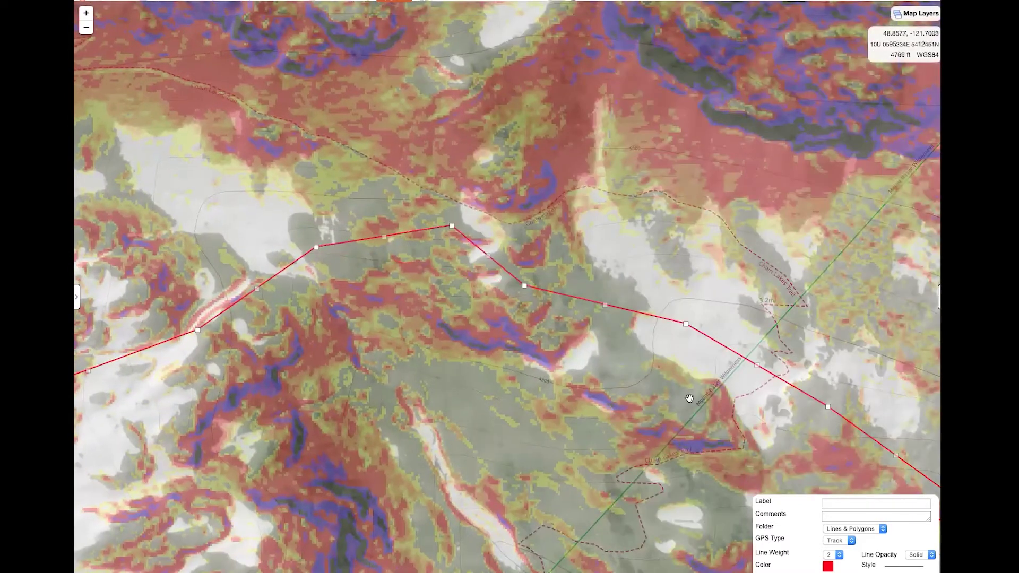
# Step: Label the line "Approach to Herman Saddle" and set its color to blue 0022FF
pyautogui.click(855, 506)
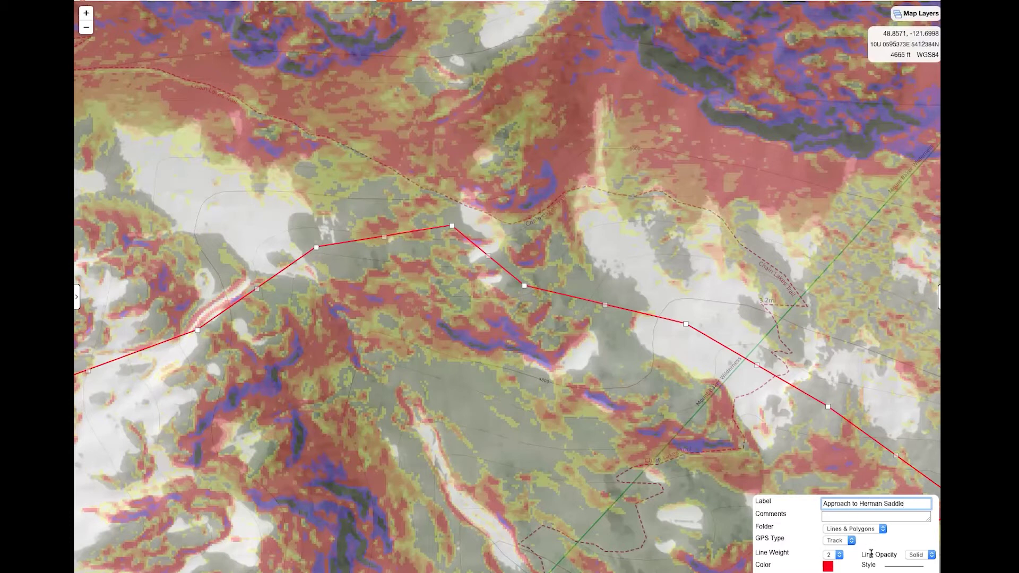
pyautogui.click(828, 567)
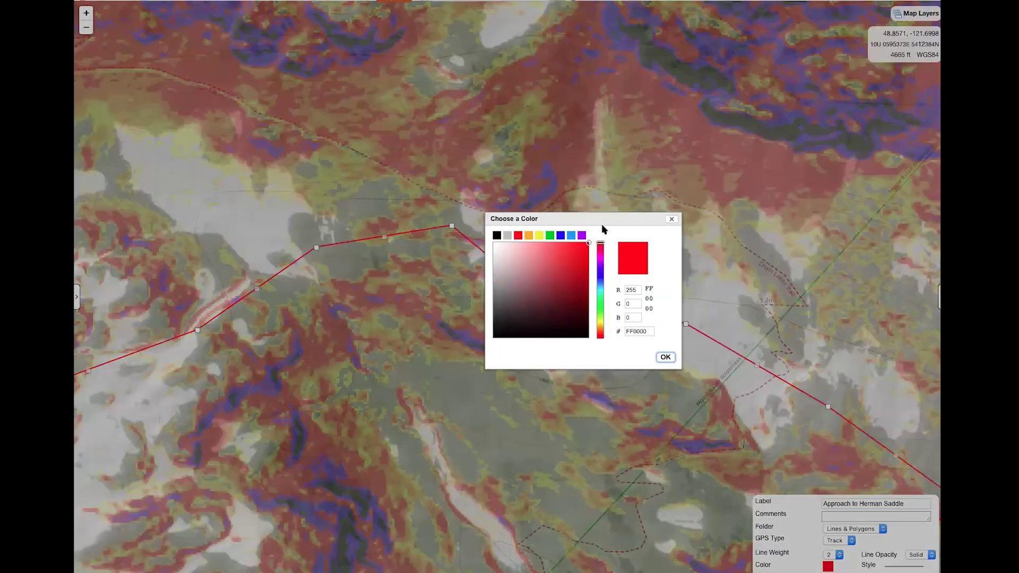
pyautogui.click(601, 276)
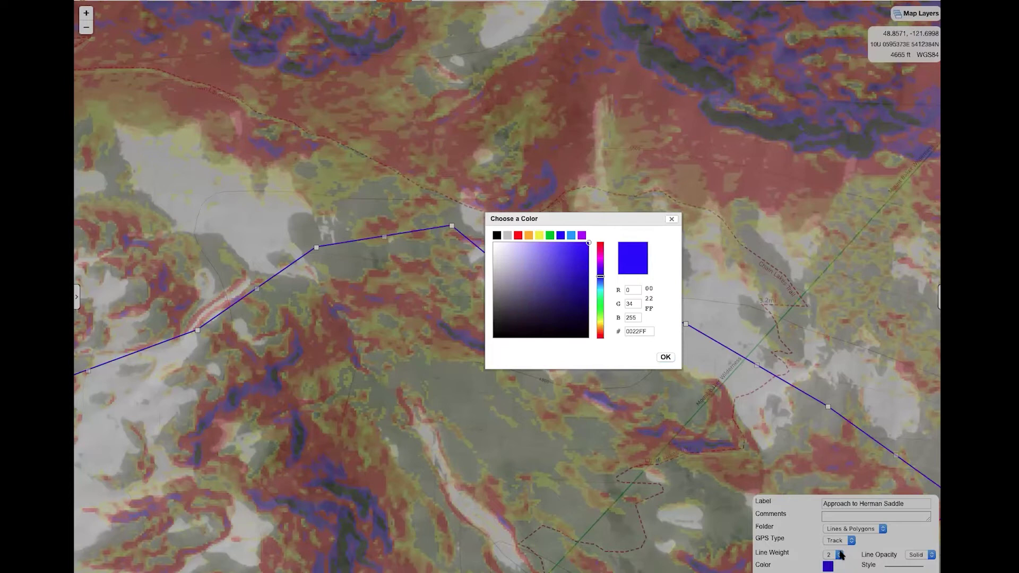
pyautogui.click(666, 358)
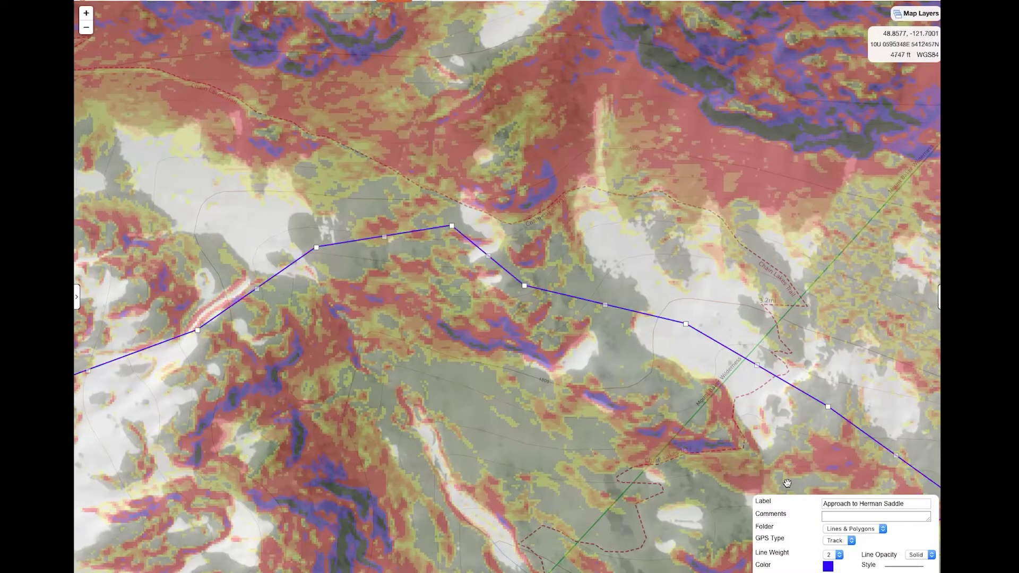
# Step: Set the Approach to Herman Saddle line's weight to 4 and save the line
pyautogui.click(839, 555)
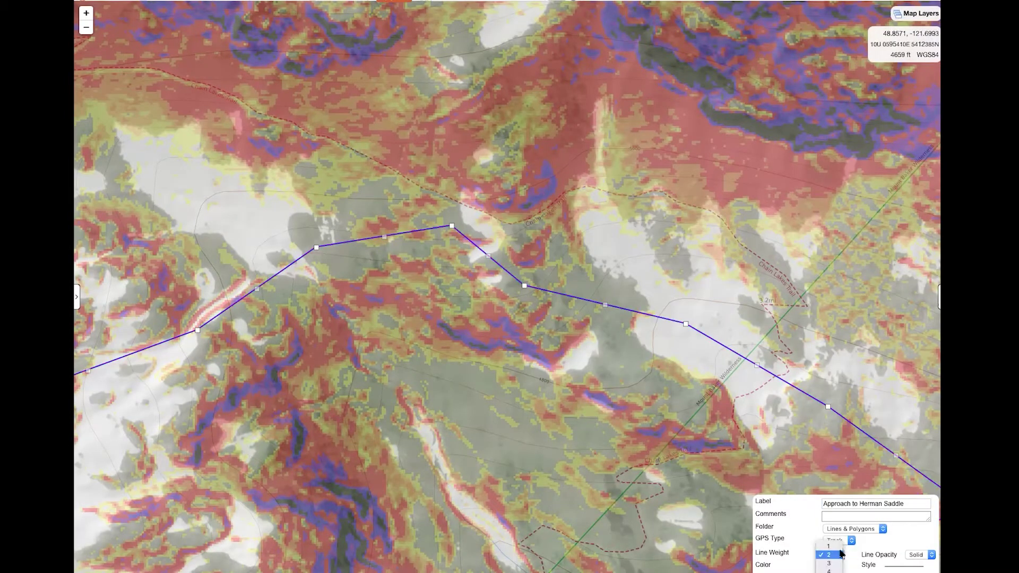
pyautogui.click(840, 555)
pyautogui.click(832, 569)
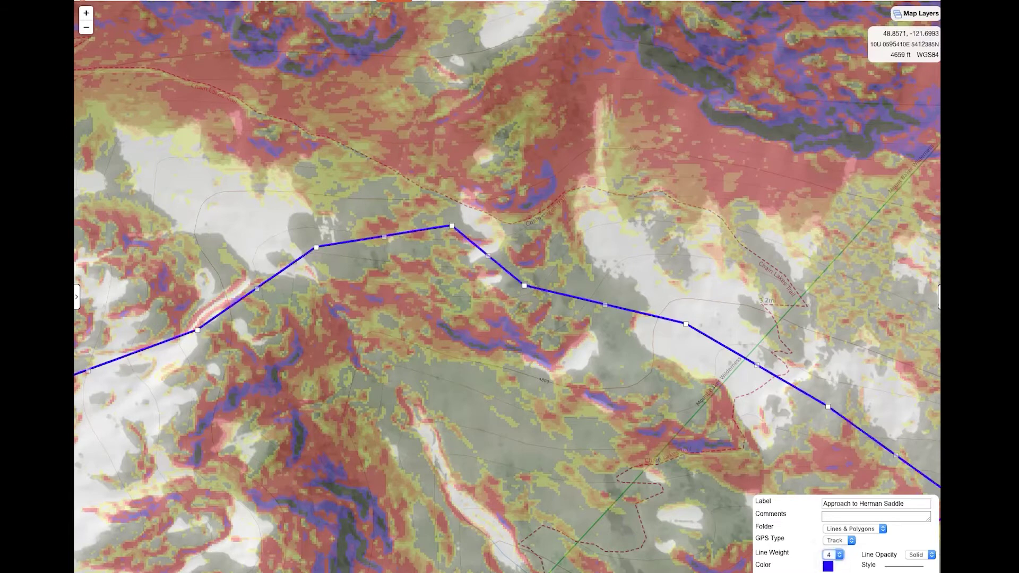
pyautogui.click(888, 572)
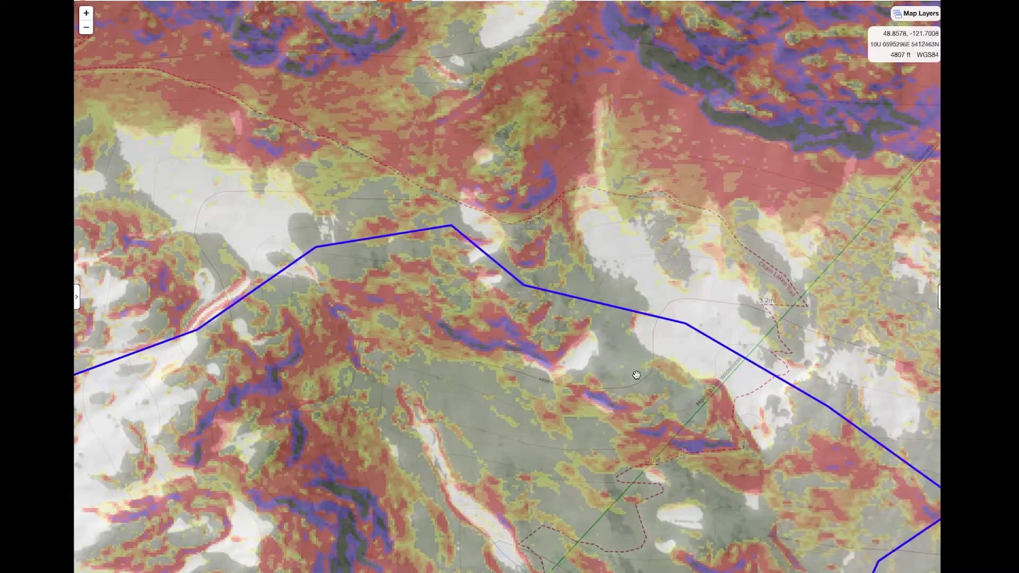
# Step: Open the terrain statistics for the Approach to Herman Saddle line
pyautogui.scroll(-3, 636, 375)
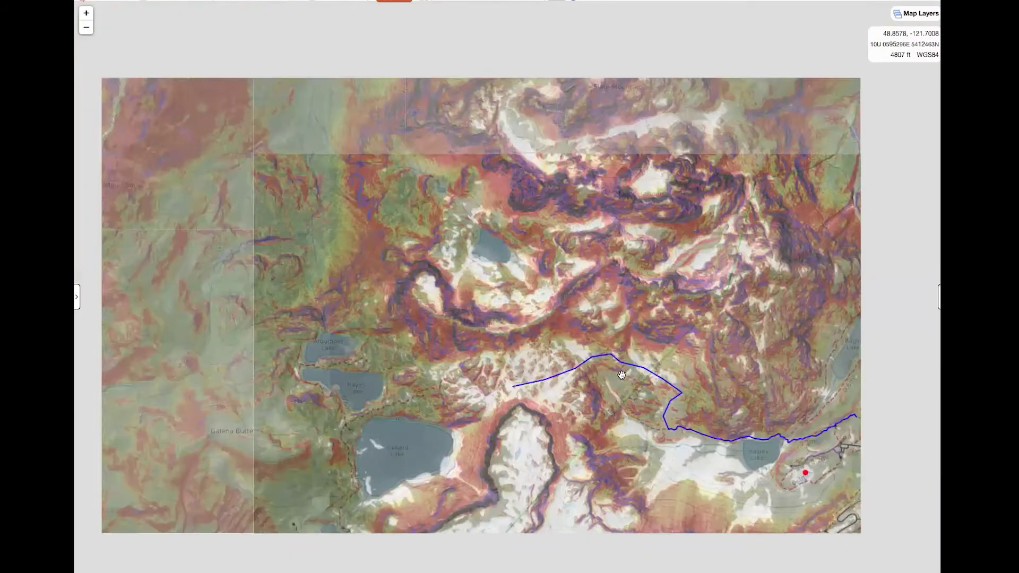
pyautogui.moveTo(621, 375); pyautogui.dragTo(553, 373)
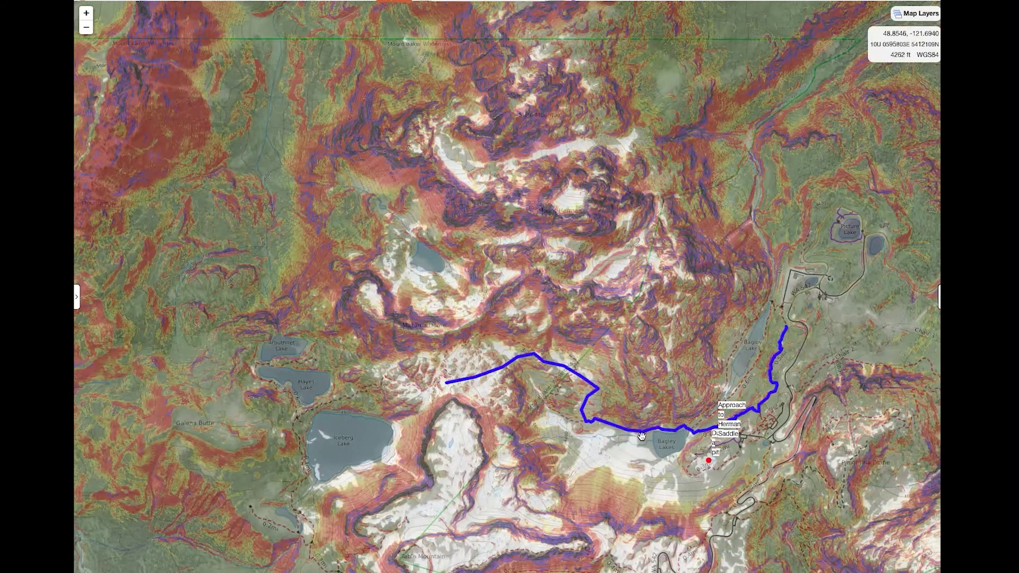
pyautogui.rightClick(641, 435)
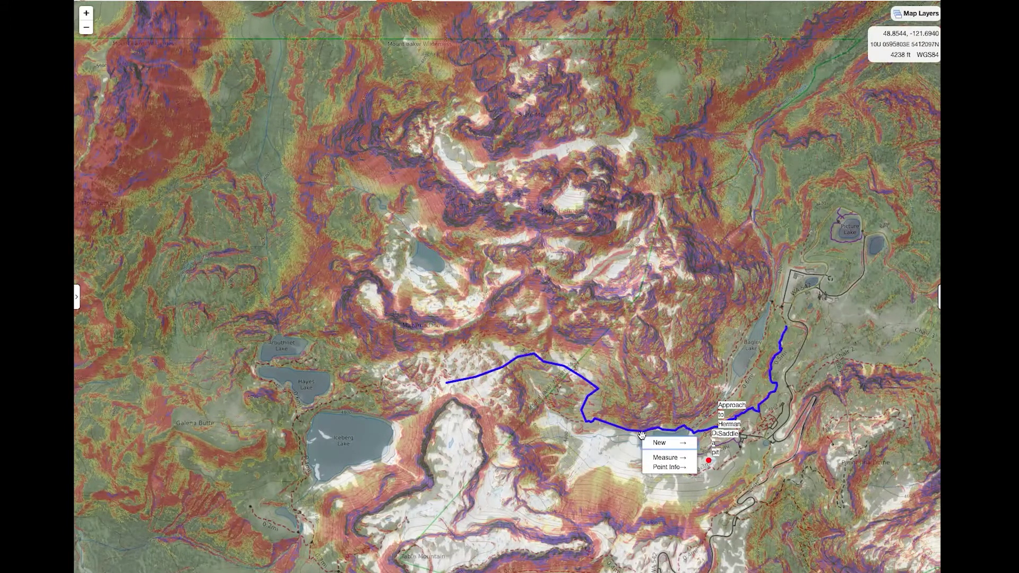
pyautogui.click(631, 435)
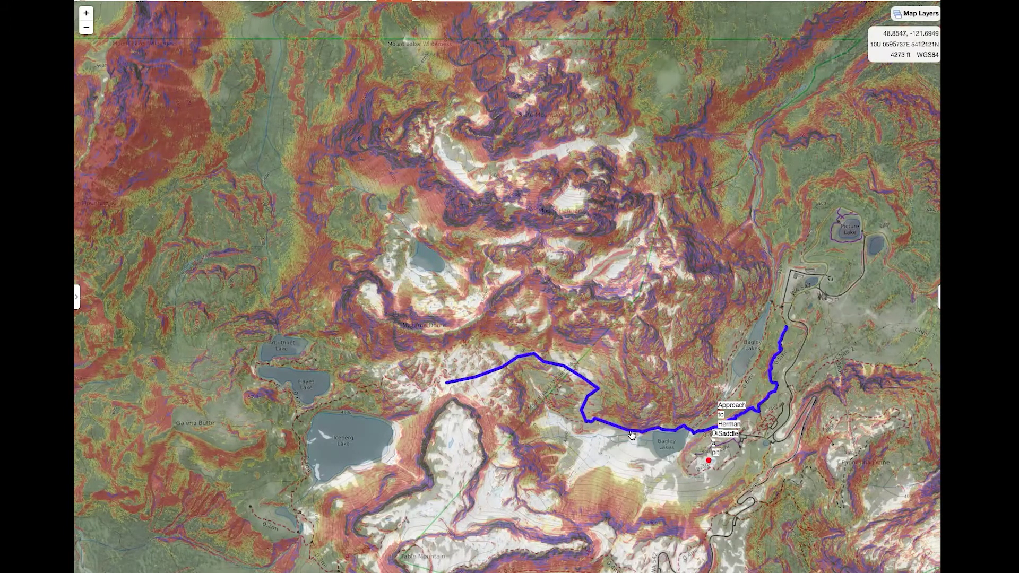
pyautogui.click(631, 435)
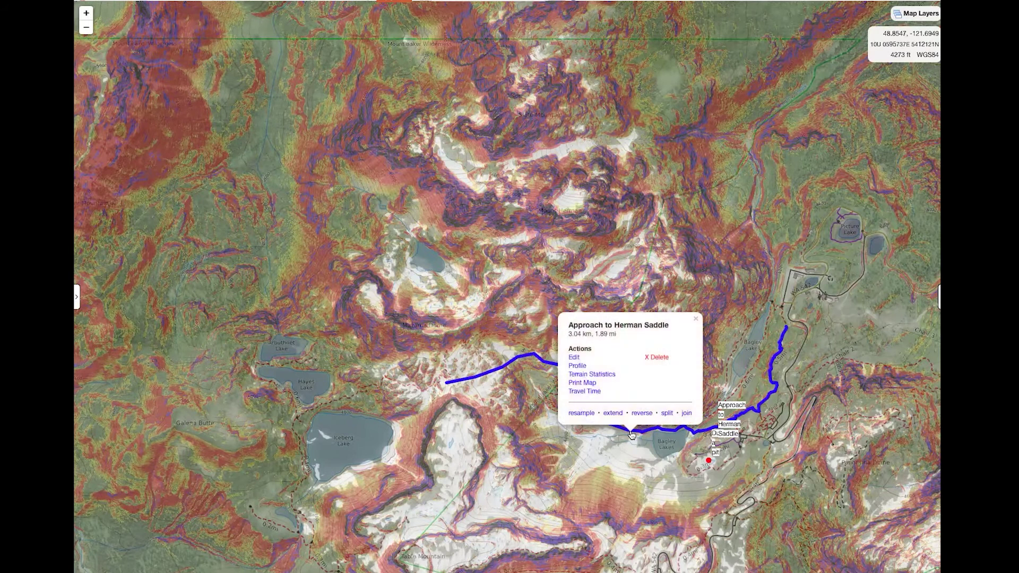
pyautogui.click(586, 375)
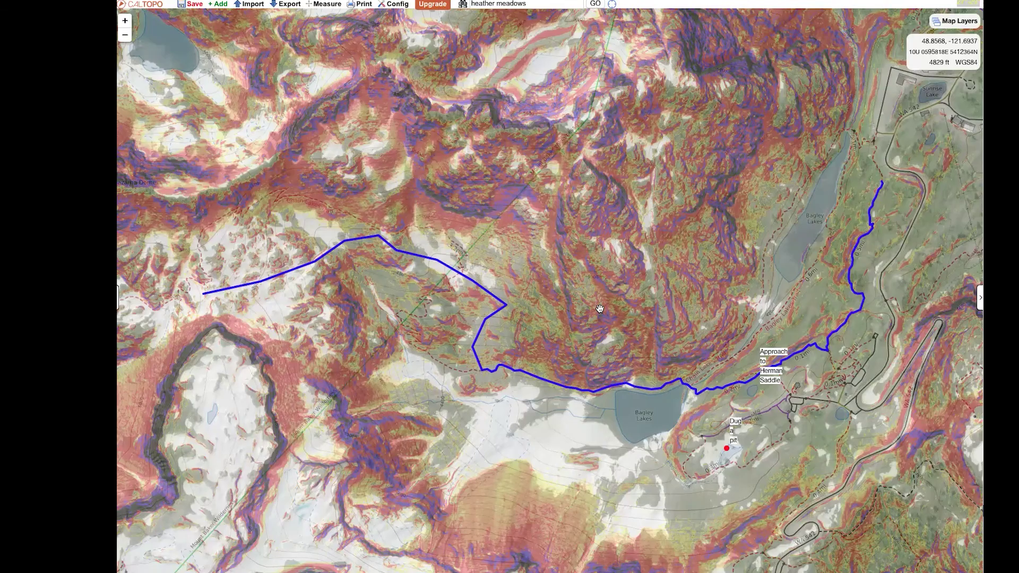
# Step: Export the Dug a pit marker and the Approach to Herman Saddle line as a GPX file
pyautogui.click(286, 6)
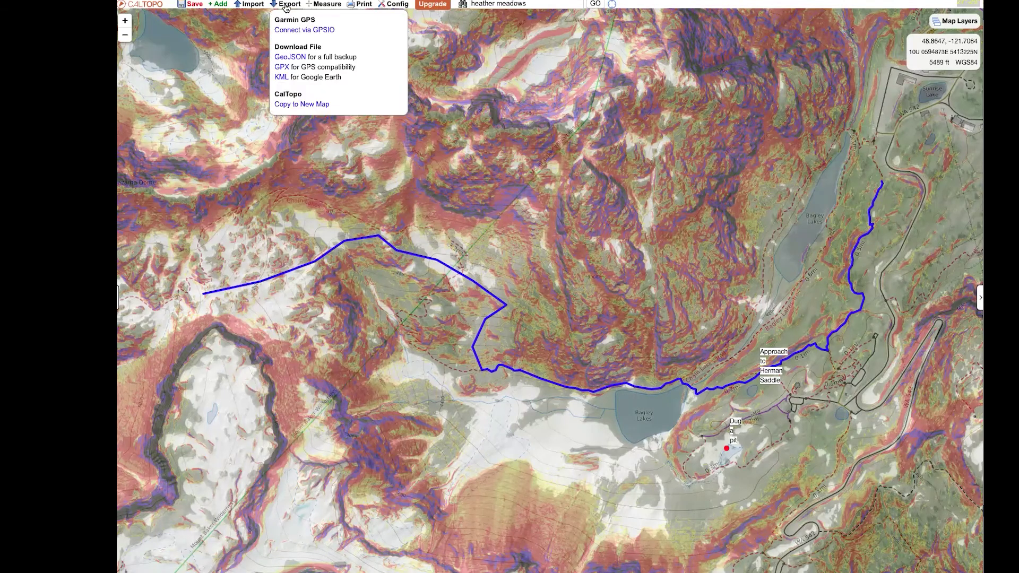
pyautogui.click(285, 70)
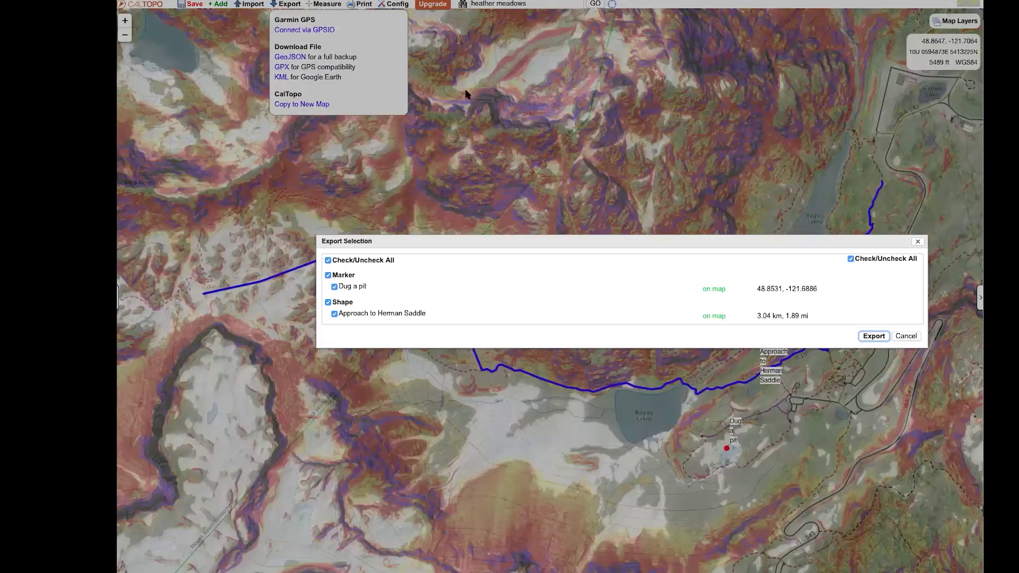
pyautogui.click(873, 337)
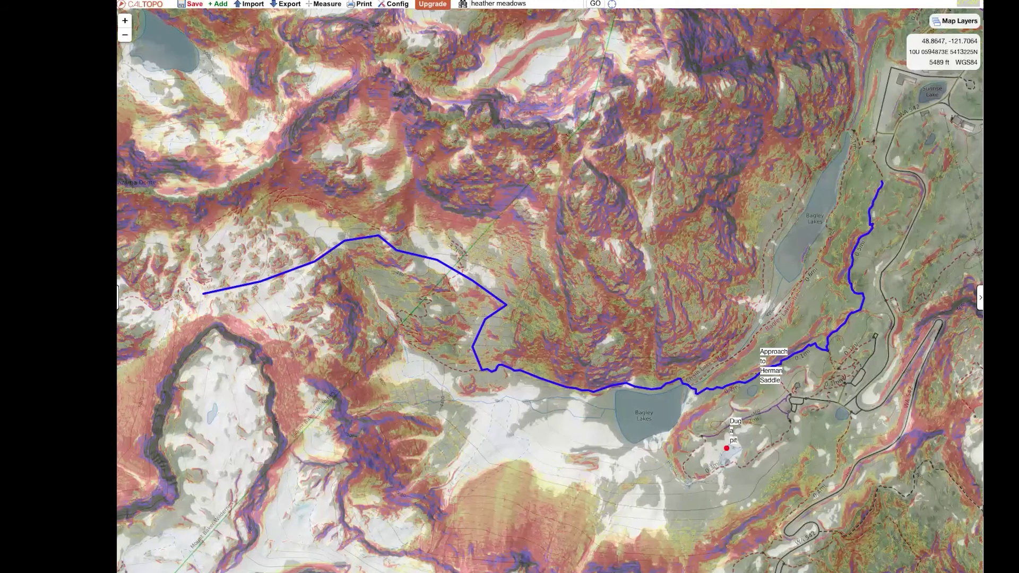
pyautogui.moveTo(844, 541)
pyautogui.click(281, 5)
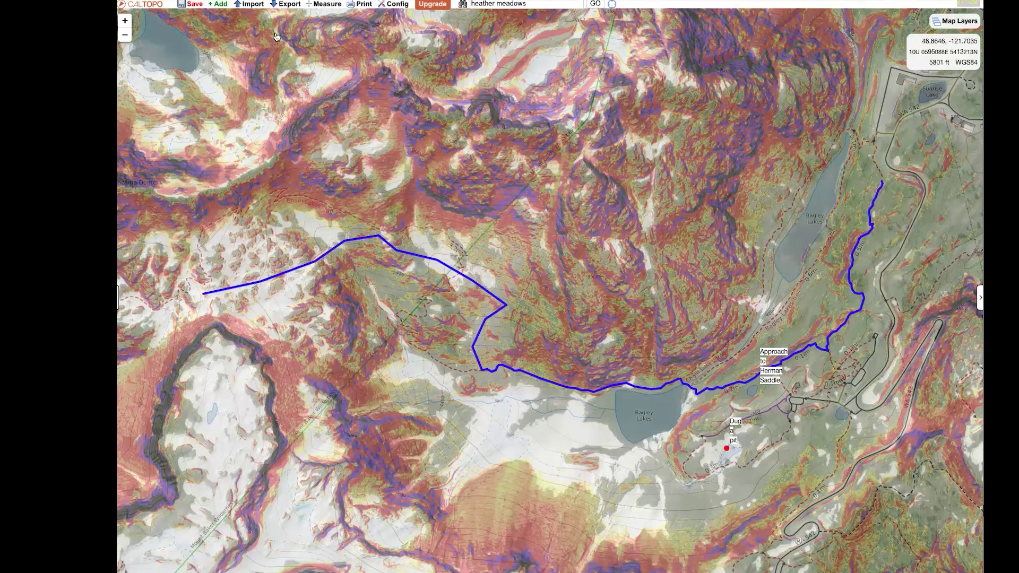
# Step: Enlarge the PDF print frame to about 1:11692 so it covers the whole approach and the pit, and generate the PDF
pyautogui.click(361, 4)
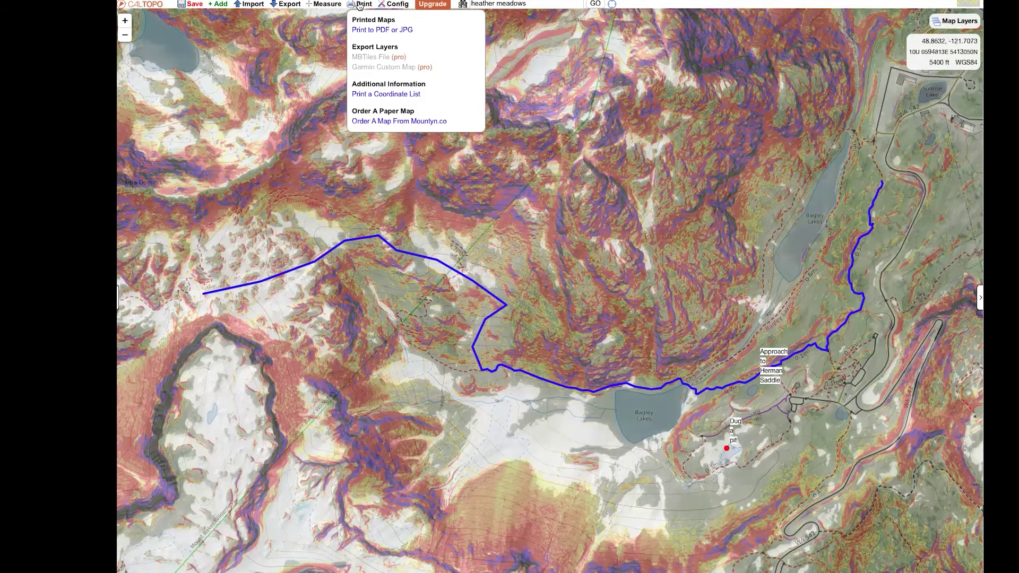
pyautogui.click(368, 30)
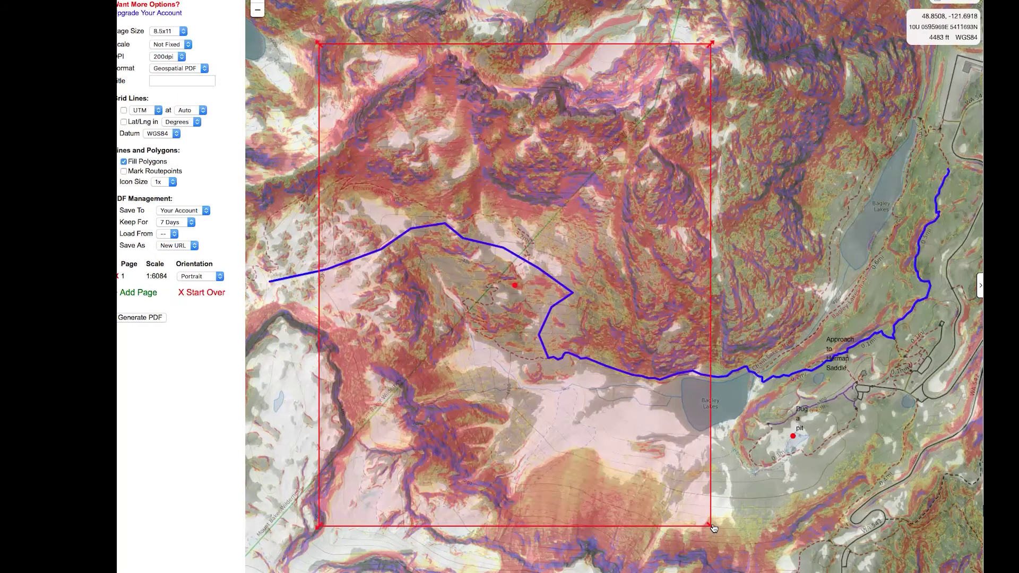
pyautogui.moveTo(714, 528); pyautogui.dragTo(804, 567)
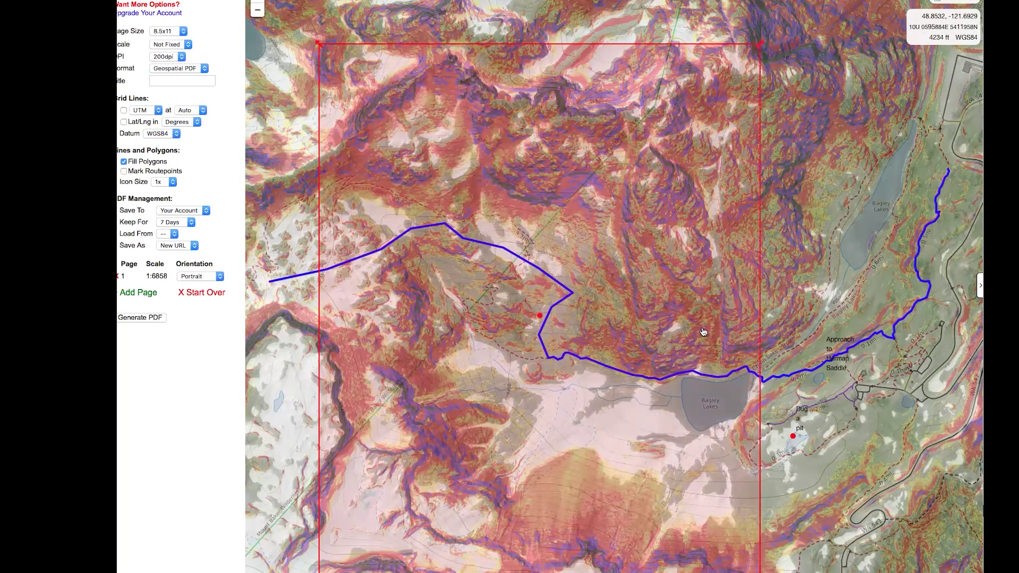
pyautogui.scroll(-2, 678, 427)
pyautogui.moveTo(701, 332); pyautogui.dragTo(799, 253)
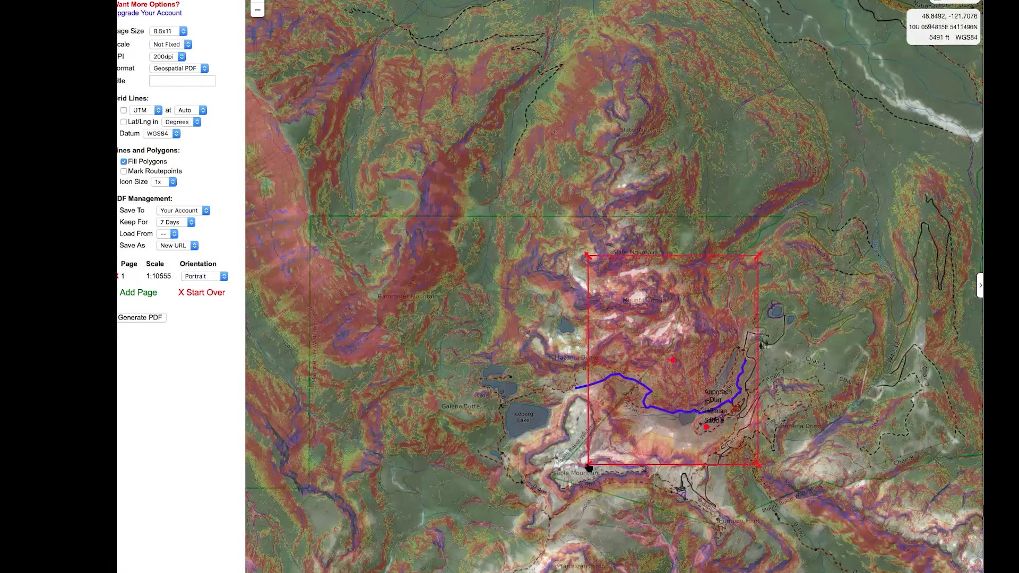
pyautogui.moveTo(589, 468); pyautogui.dragTo(541, 496)
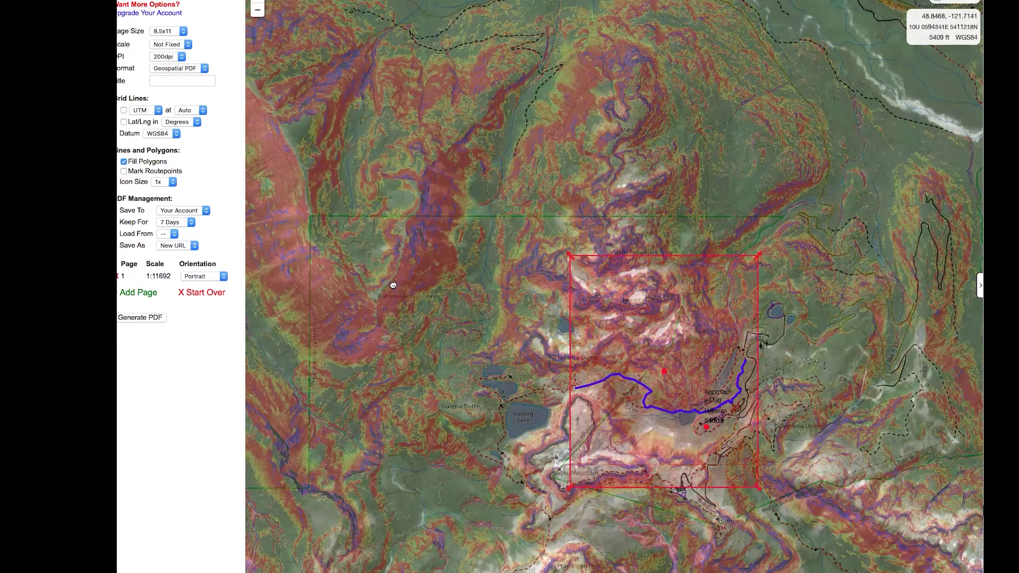
pyautogui.click(141, 317)
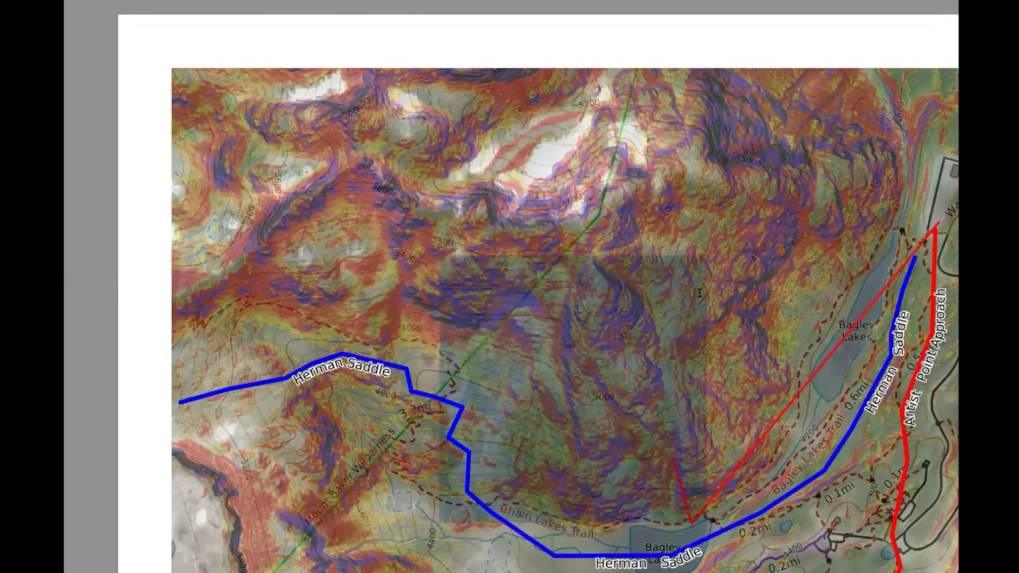
pyautogui.scroll(-10, 700, 293)
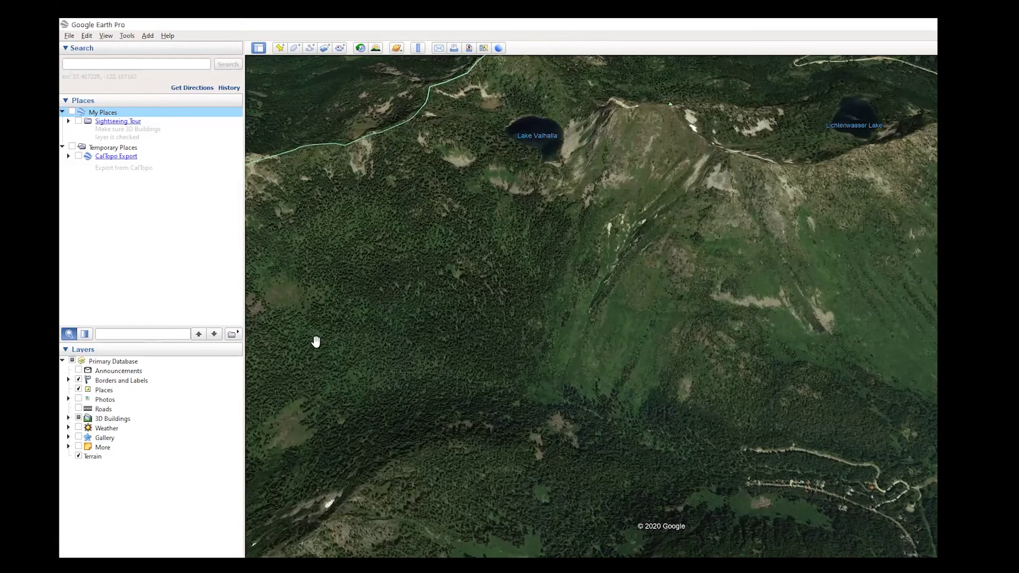
# Step: Switch to Google Earth Pro and open today's export KML file from the Downloads folder
pyautogui.click(70, 36)
pyautogui.click(80, 48)
pyautogui.click(183, 123)
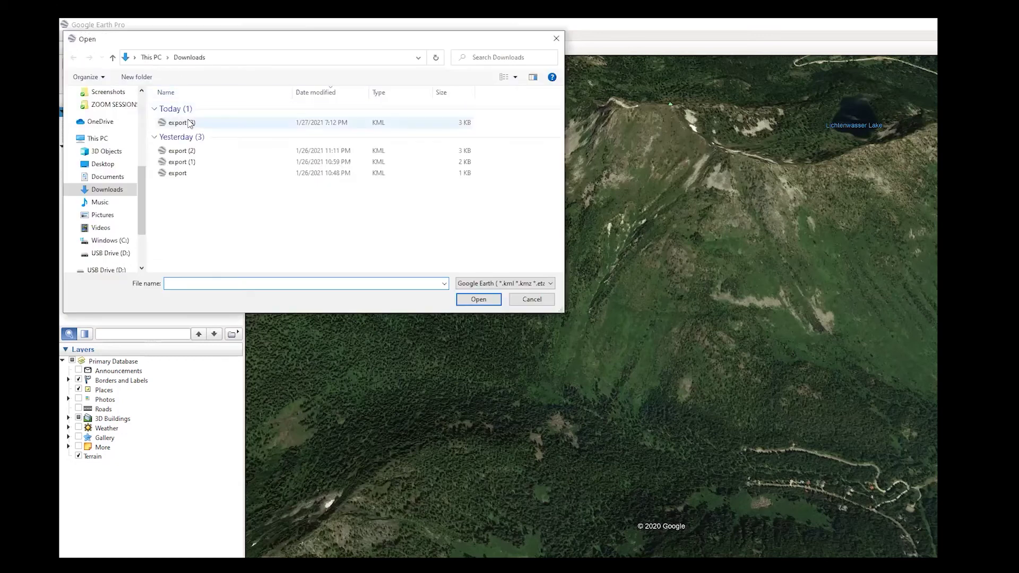
pyautogui.click(467, 299)
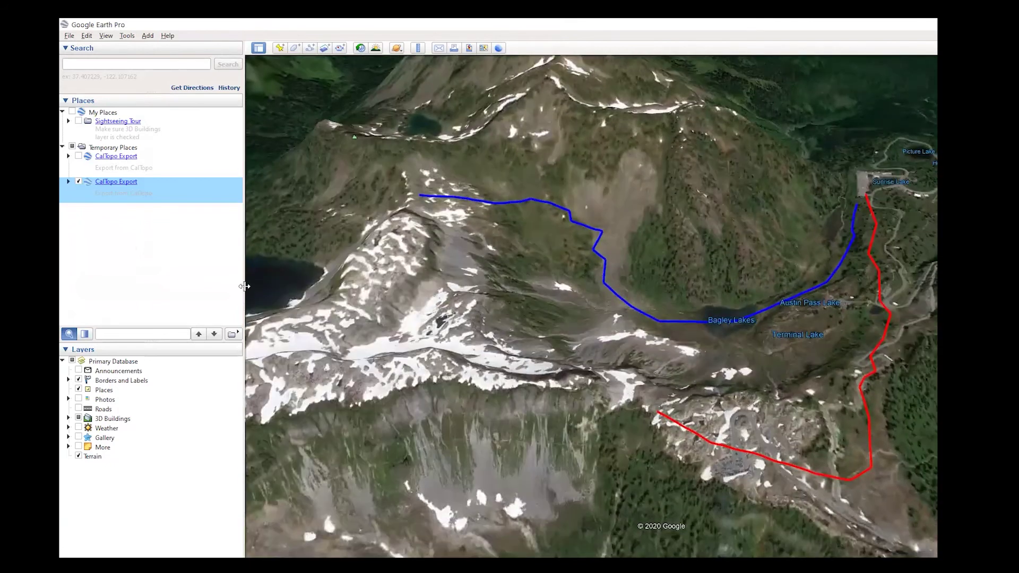
# Step: Widen the 3D view and fly to the newly opened CalTopo Export to inspect the Herman Saddle and Artist Point routes over the terrain
pyautogui.moveTo(244, 283); pyautogui.dragTo(123, 273)
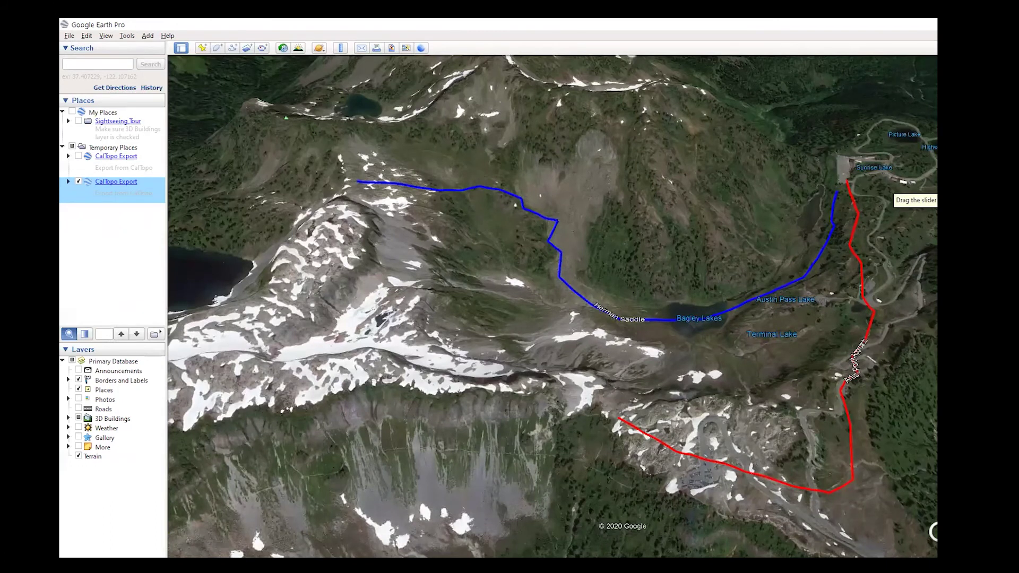
pyautogui.doubleClick(116, 181)
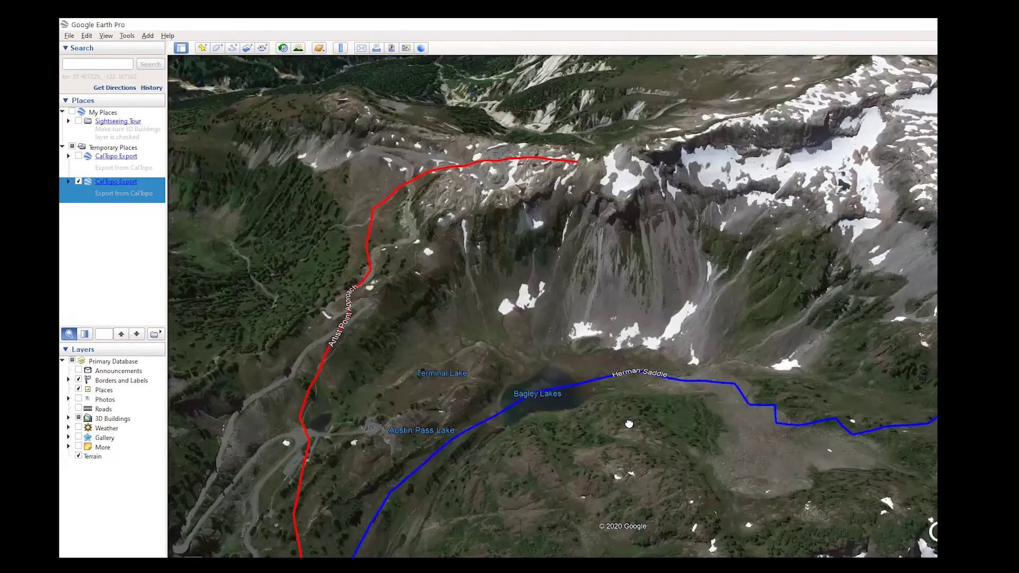
pyautogui.moveTo(629, 424); pyautogui.dragTo(625, 371)
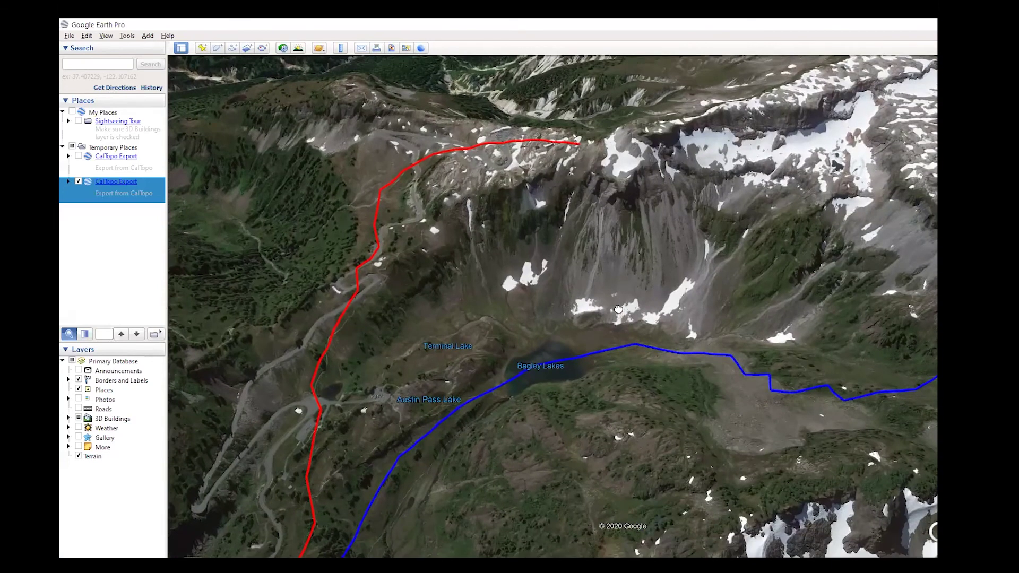